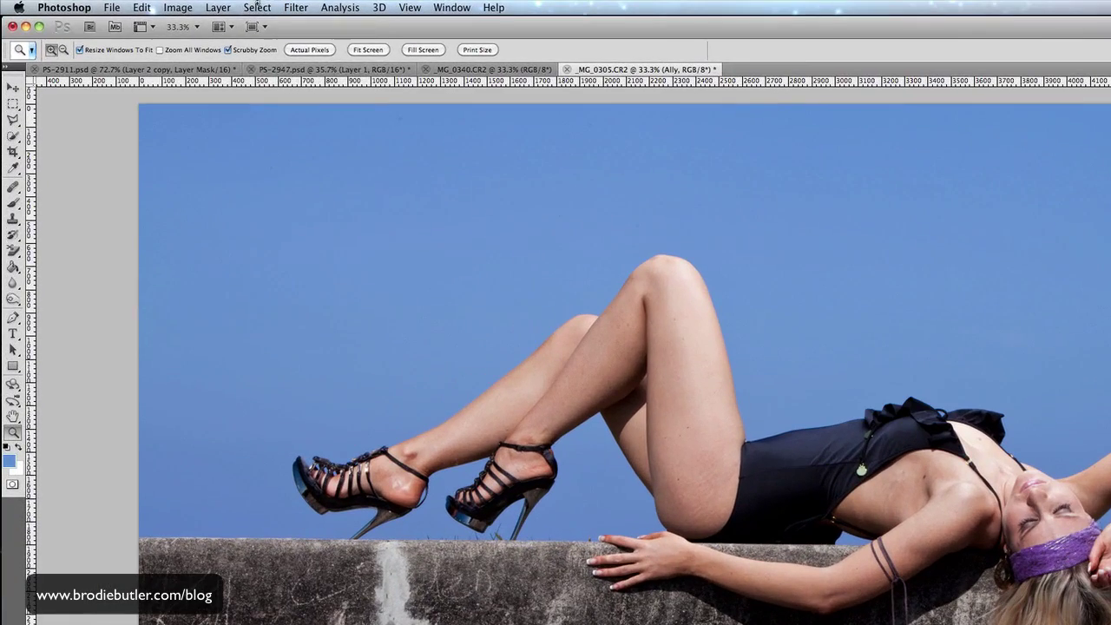
- Start a Color Range selection and sample the blue sky above the woman as the colour to select
left_click(160, 4)
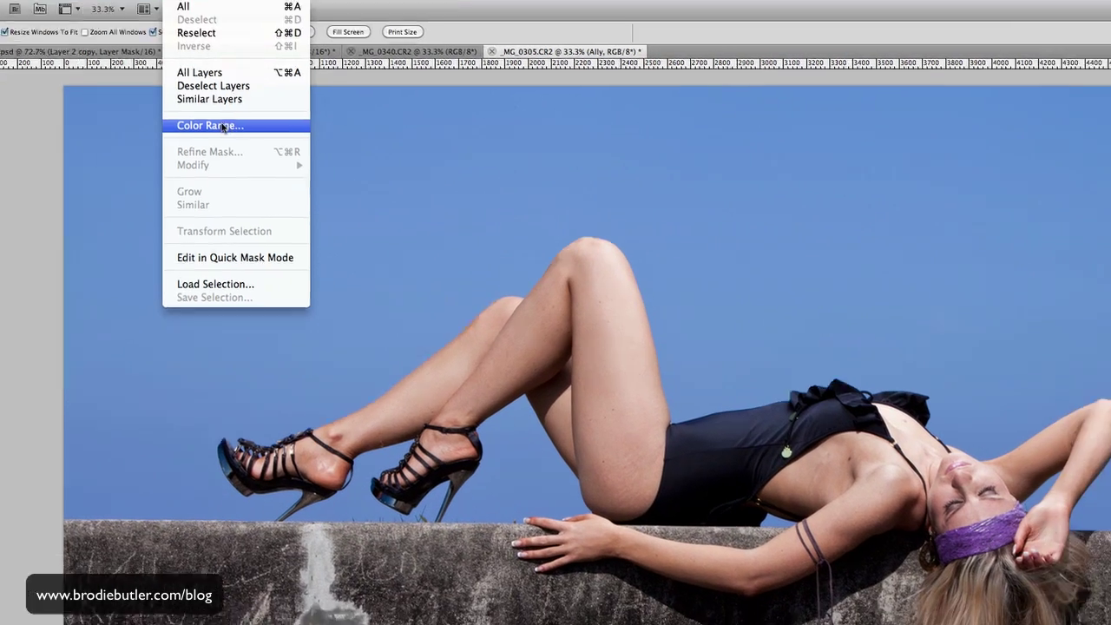
left_click(283, 144)
left_click_drag(738, 179, 844, 262)
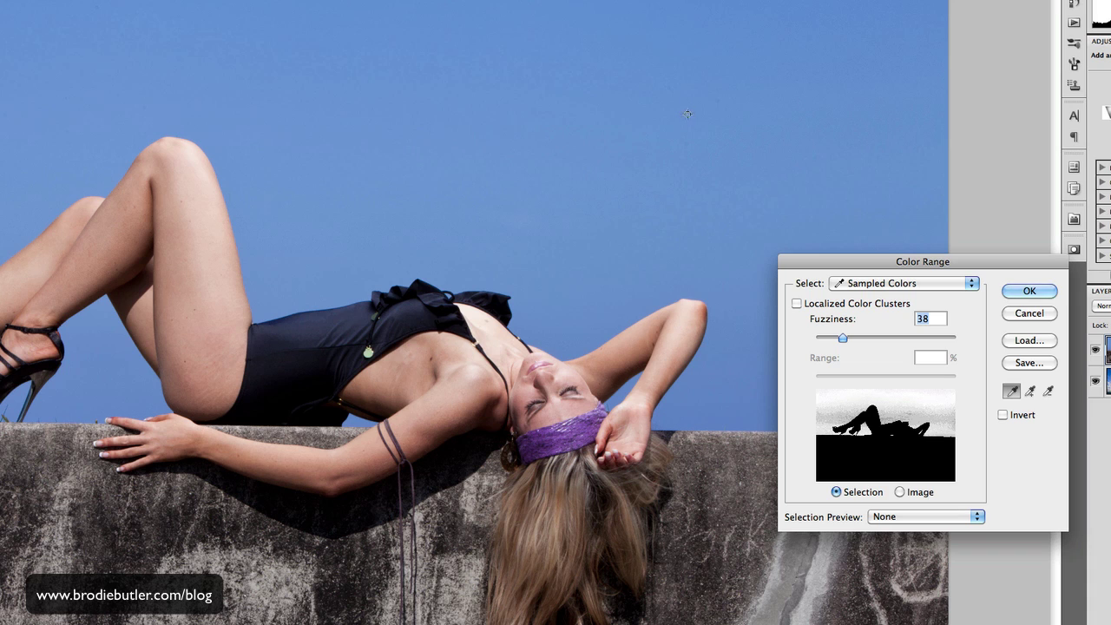
left_click(689, 137)
left_click_drag(689, 137, 615, 101)
left_click_drag(863, 154, 821, 22)
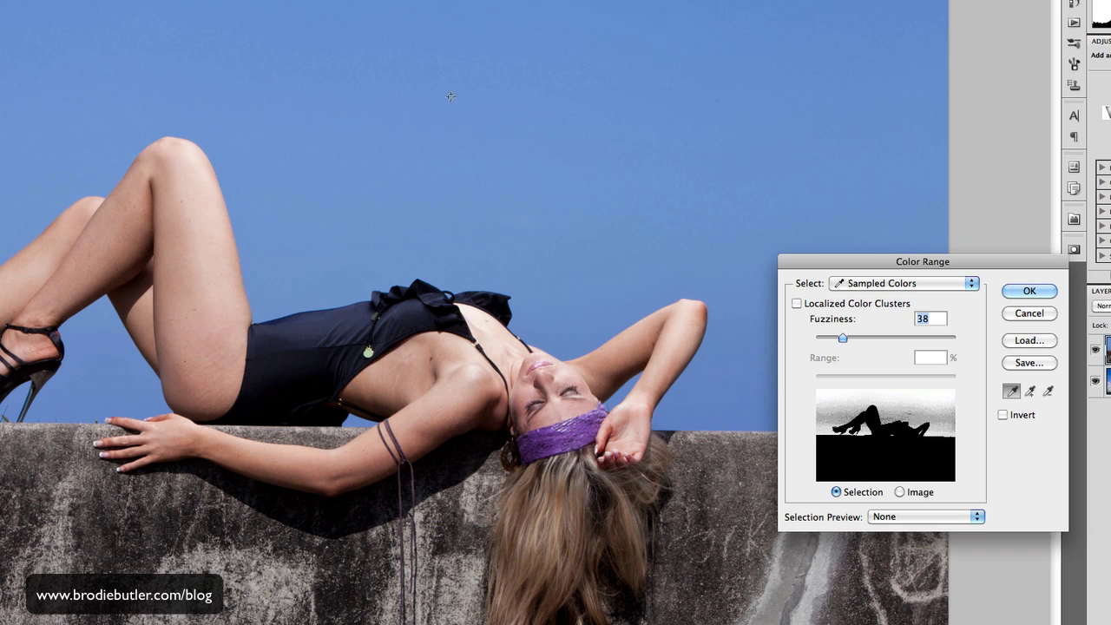
left_click(450, 96)
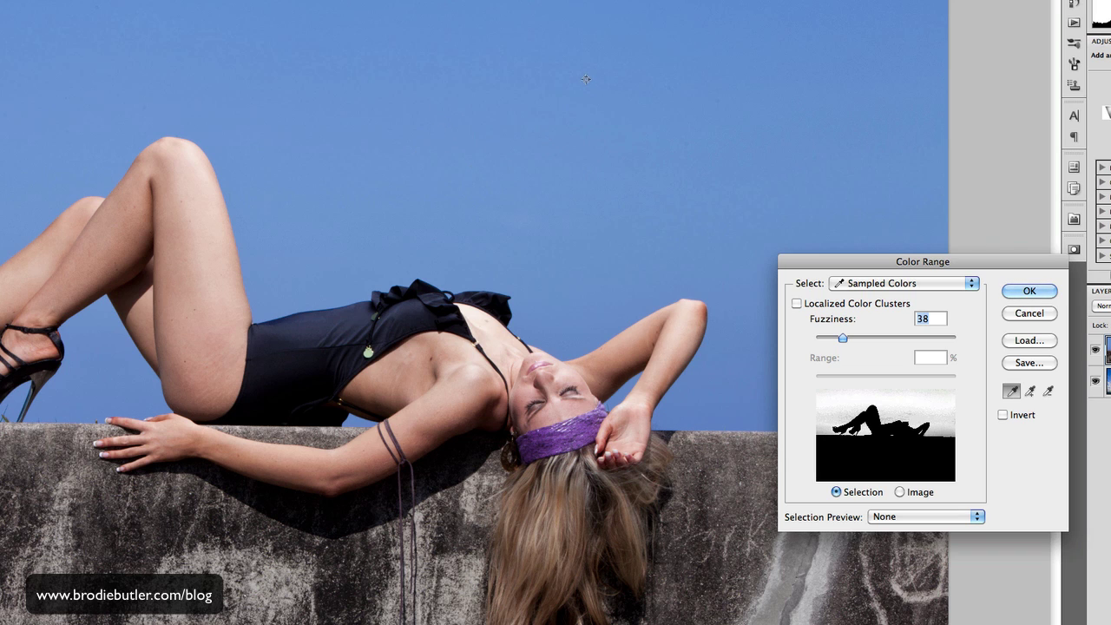
left_click(695, 24)
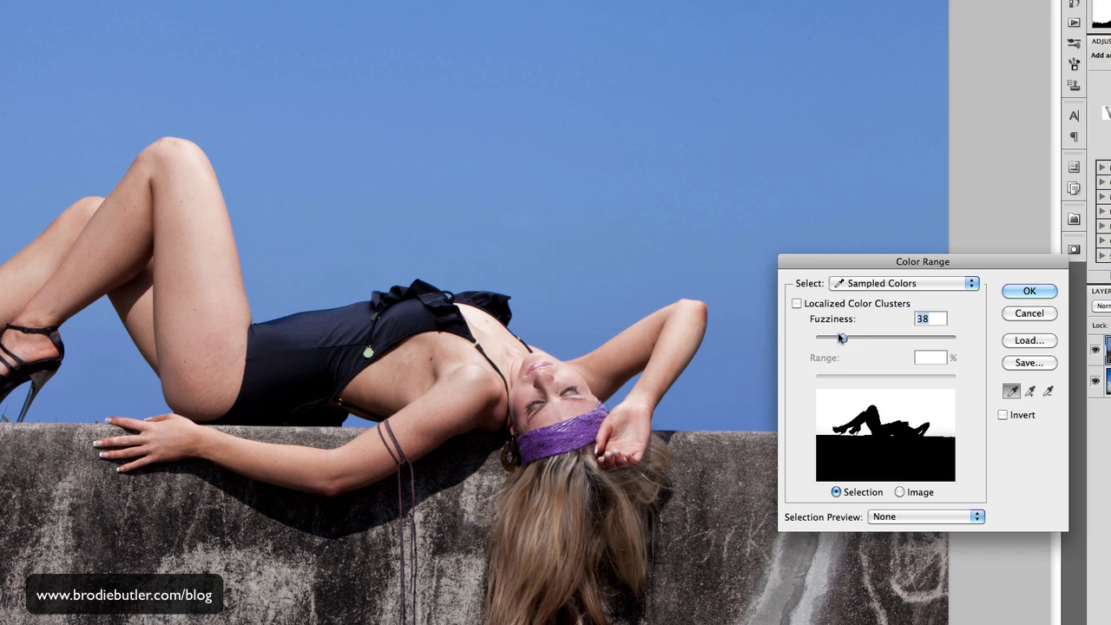
- Set the Color Range fuzziness to 46 and create the sky selection
left_click_drag(841, 337, 957, 341)
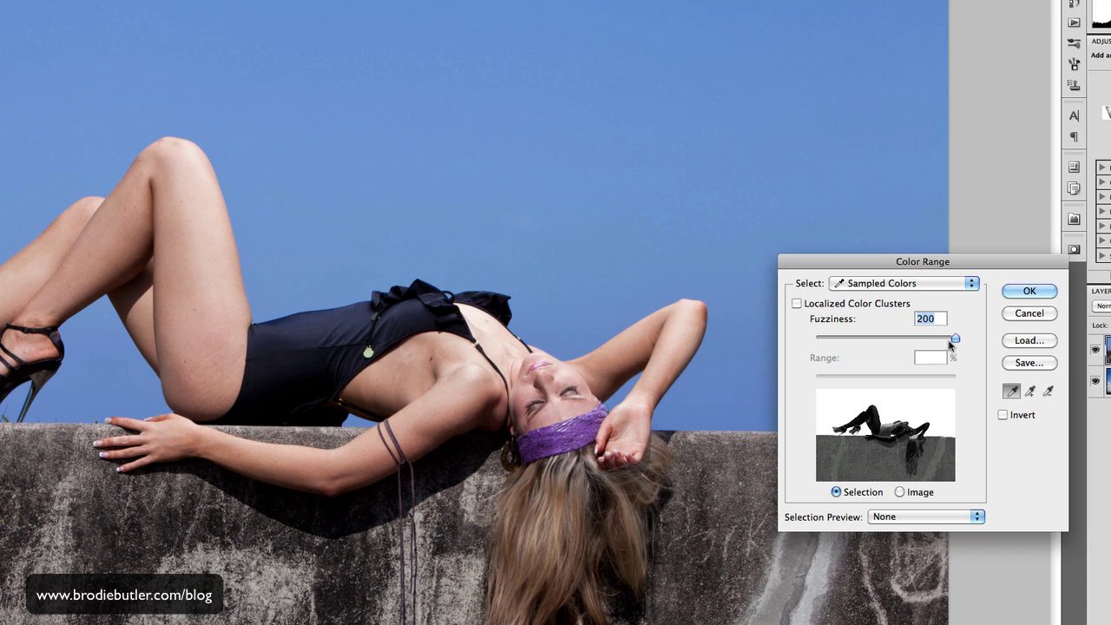
left_click_drag(956, 339, 848, 339)
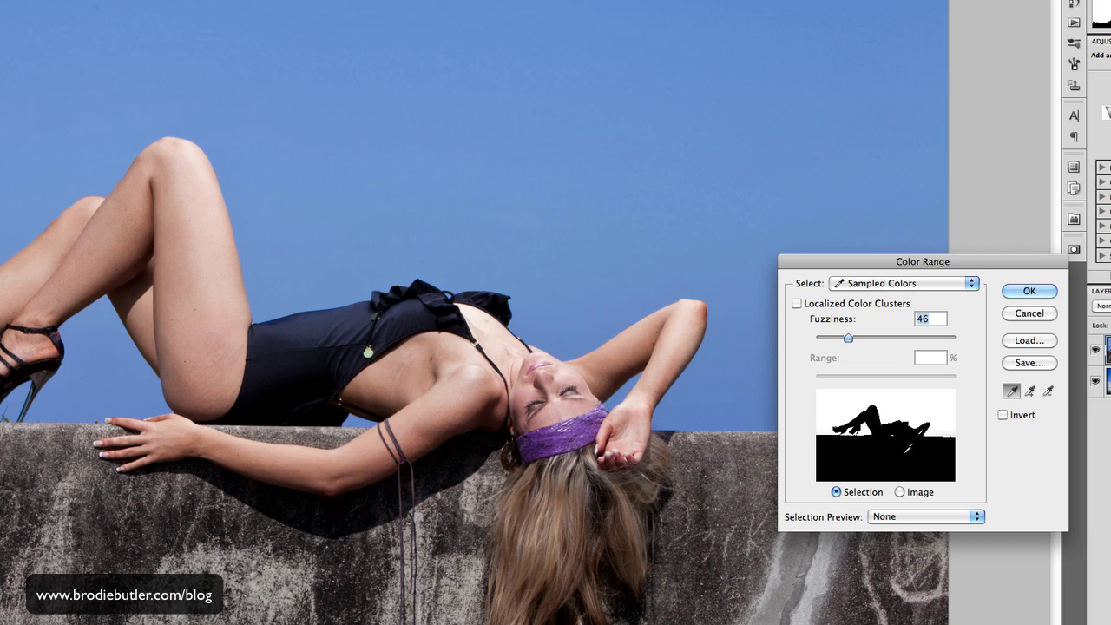
left_click(1025, 291)
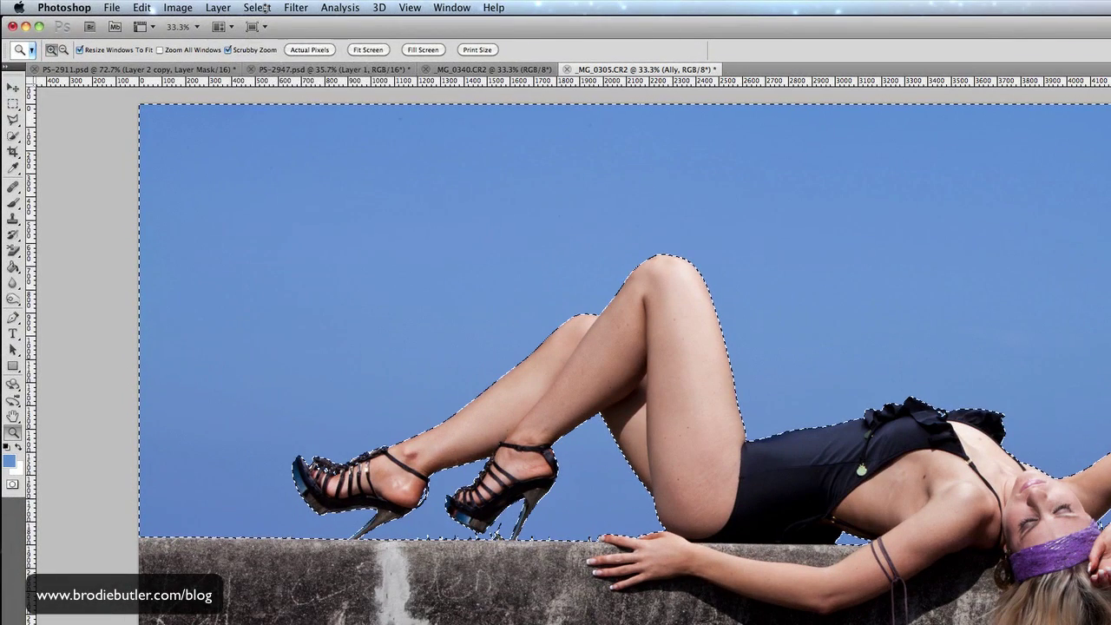
- Invert the sky selection and add a layer mask to the photo layer of the woman to hide its blue sky
left_click(260, 8)
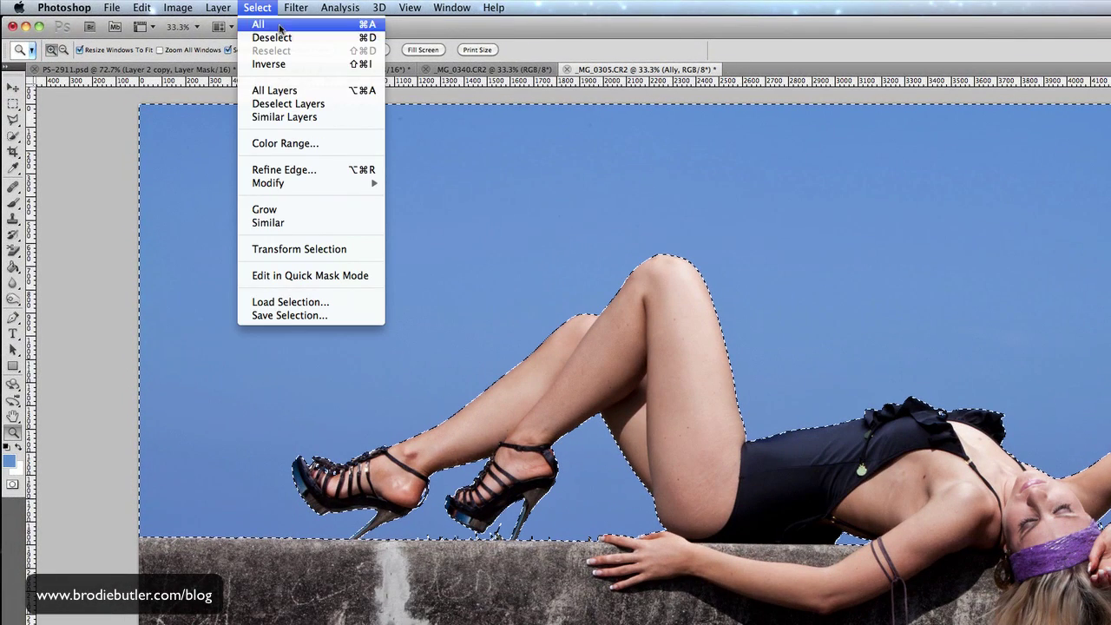
left_click(269, 64)
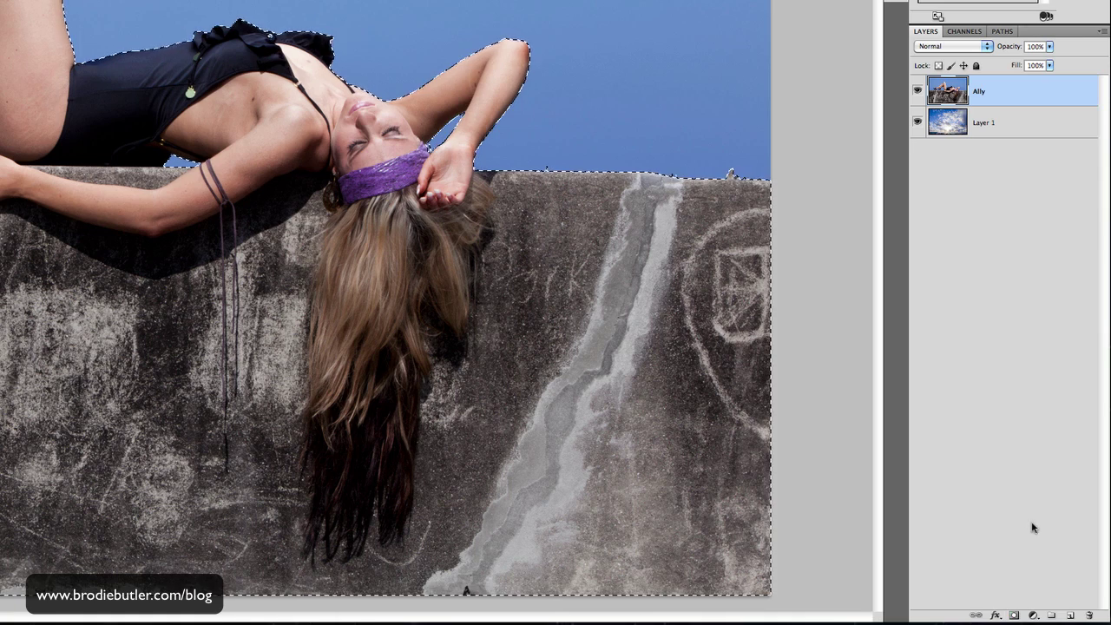
left_click(1013, 615)
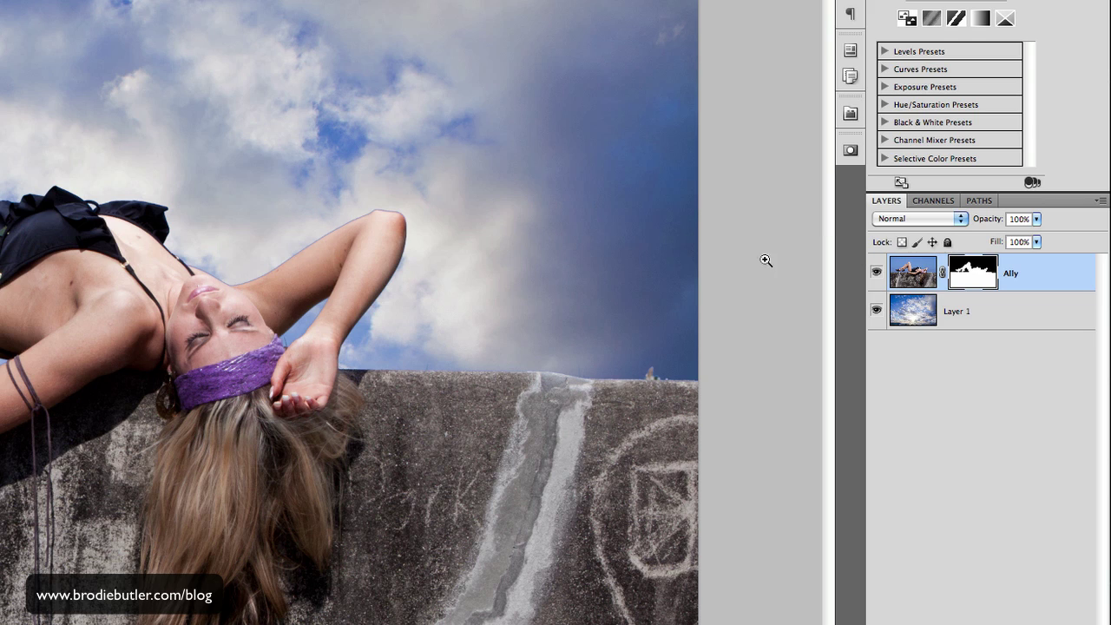
left_click(909, 315)
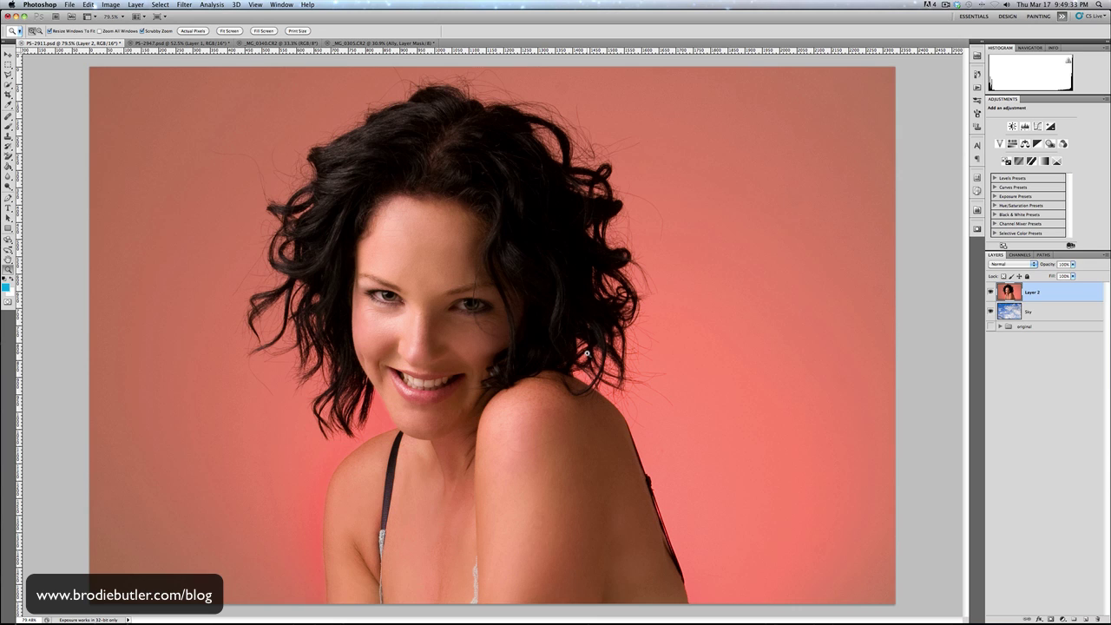
- Examine the fine hair strands around the woman's head against the red background in PS-2911.psd
mouse_move(591, 352)
left_mouse_down()
mouse_move(653, 370)
mouse_move(592, 346)
left_mouse_up()
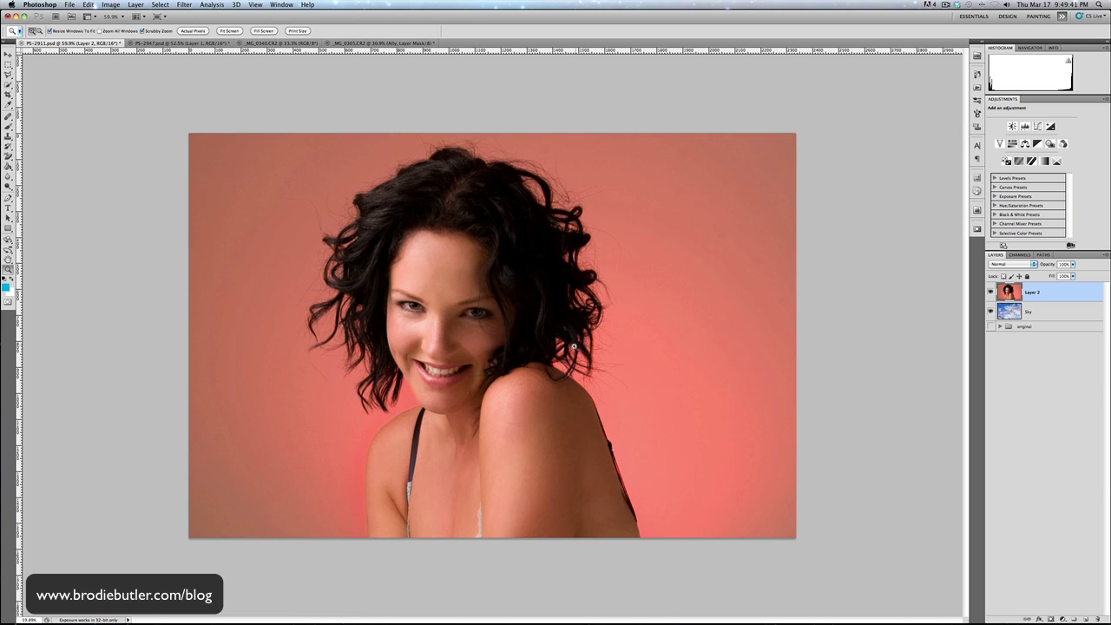
left_click_drag(577, 350, 604, 361)
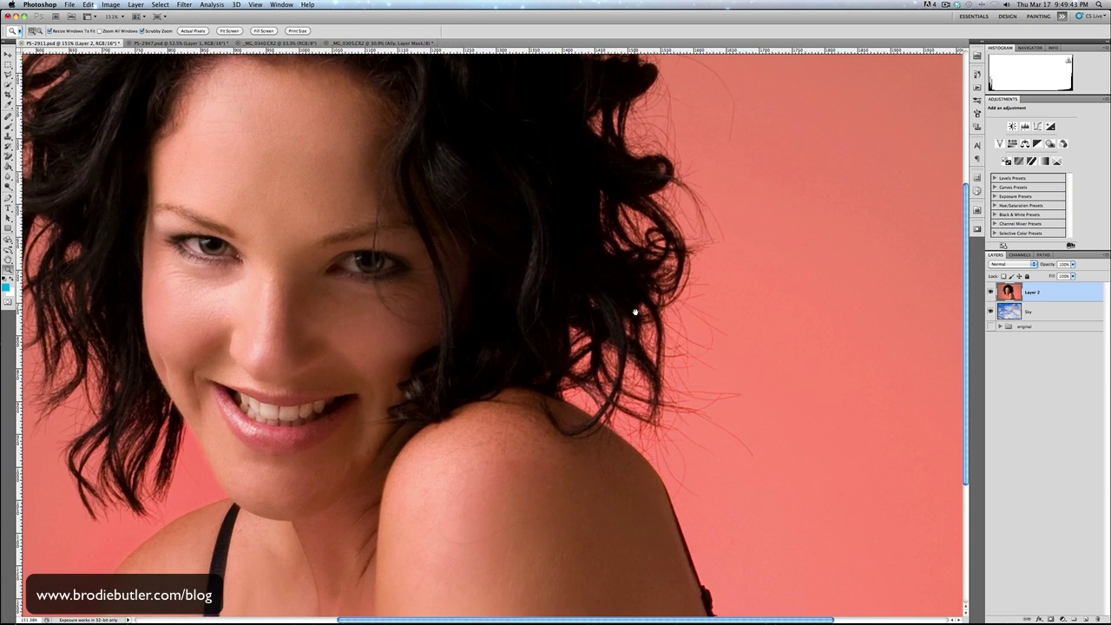
scroll(607, 355, "up", 6)
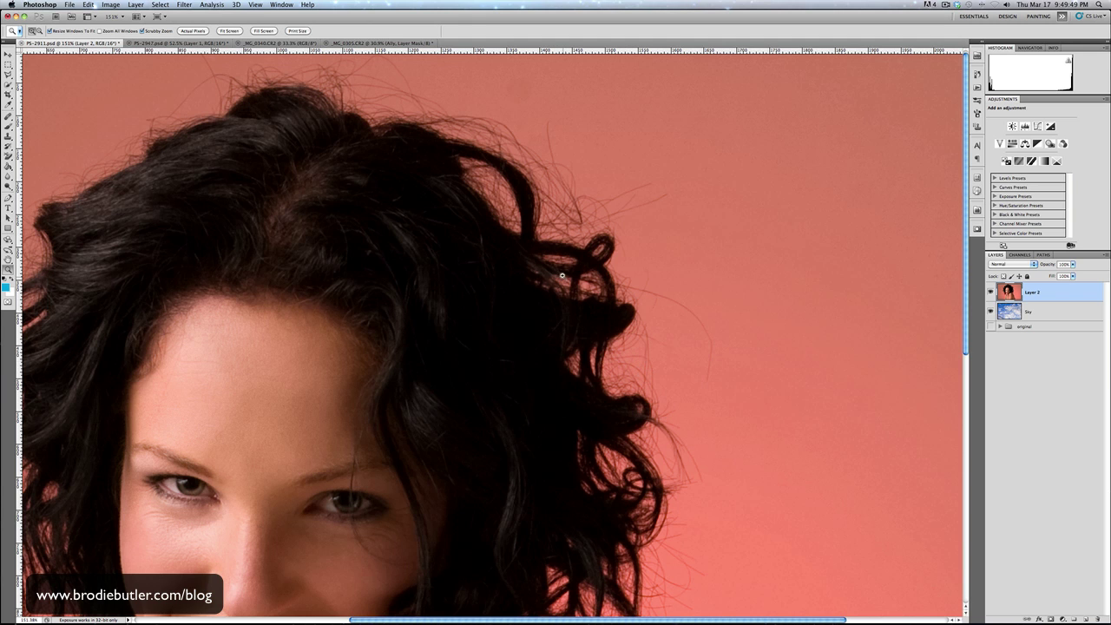
left_click_drag(434, 156, 546, 223)
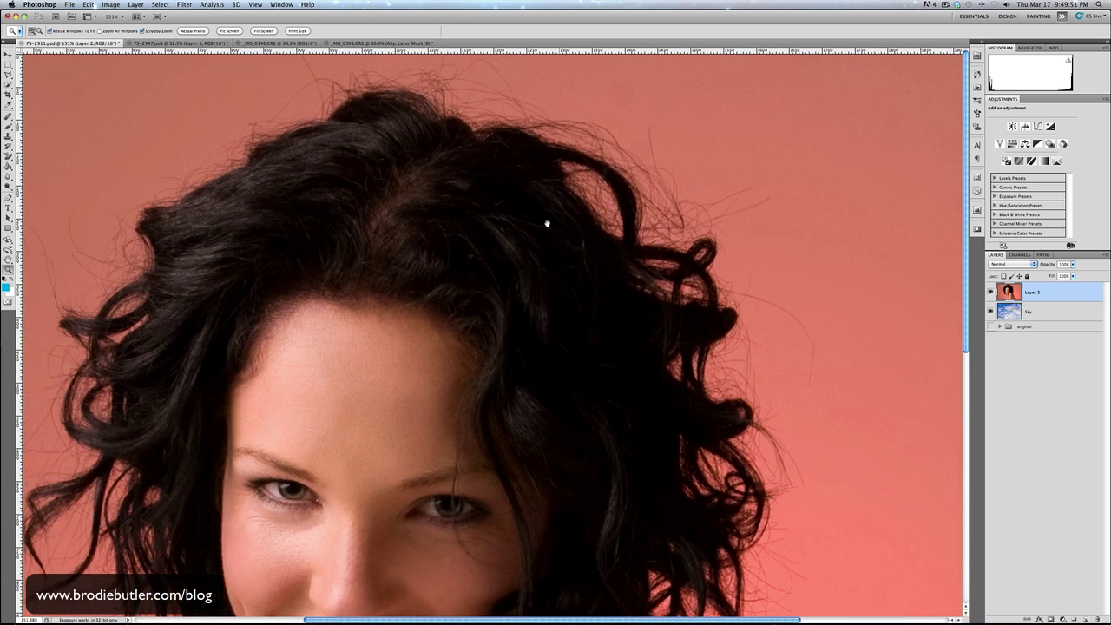
left_click_drag(382, 283, 434, 255)
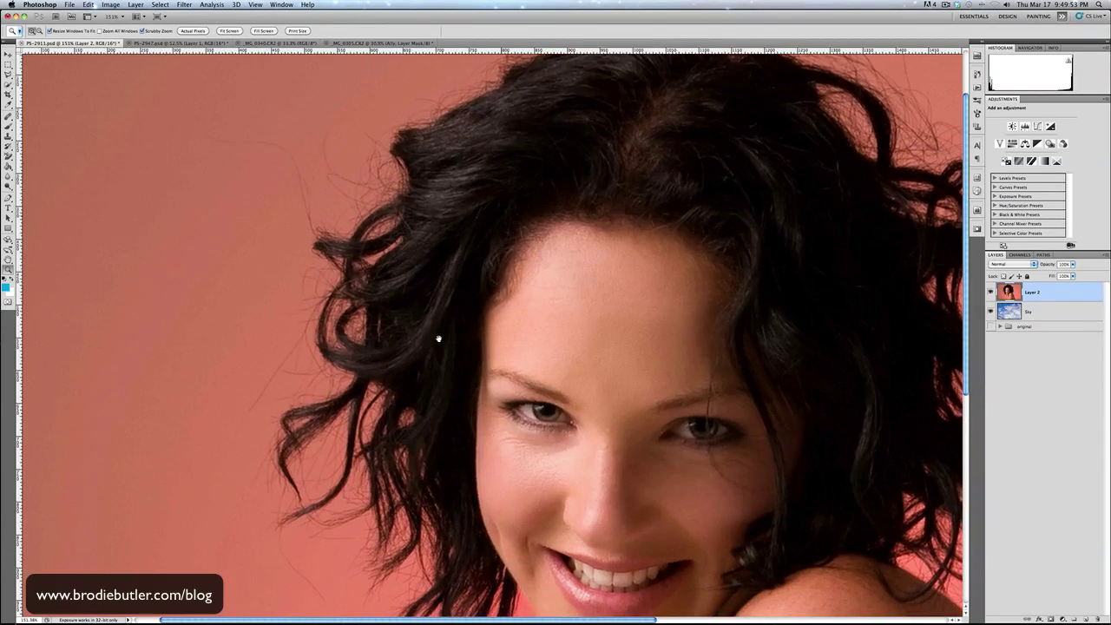
left_click_drag(436, 335, 431, 300)
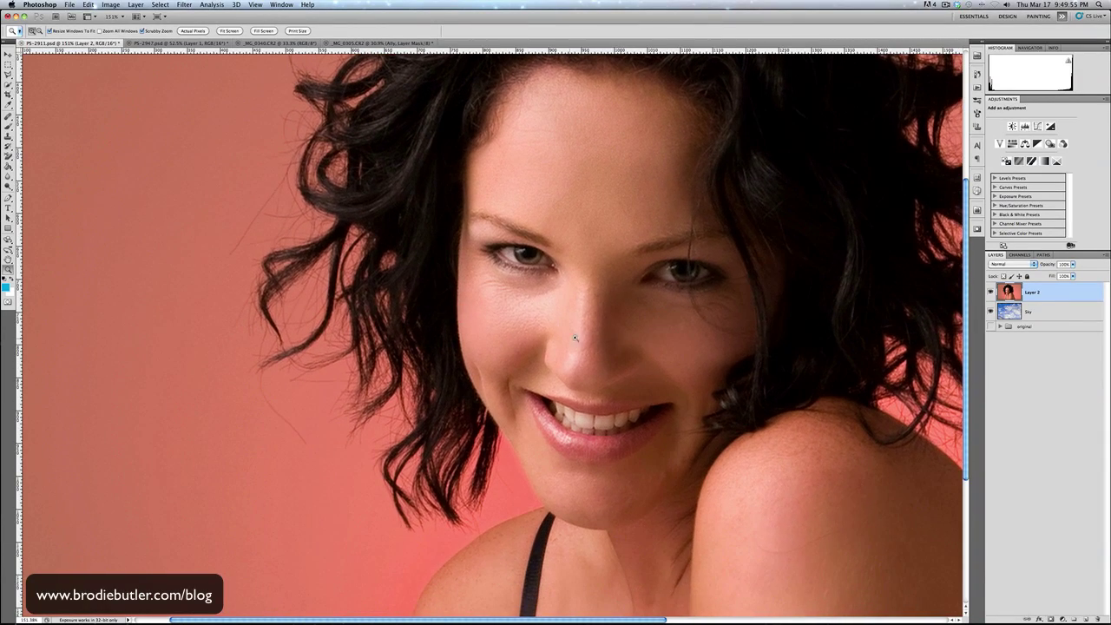
scroll(631, 330, "down", 3)
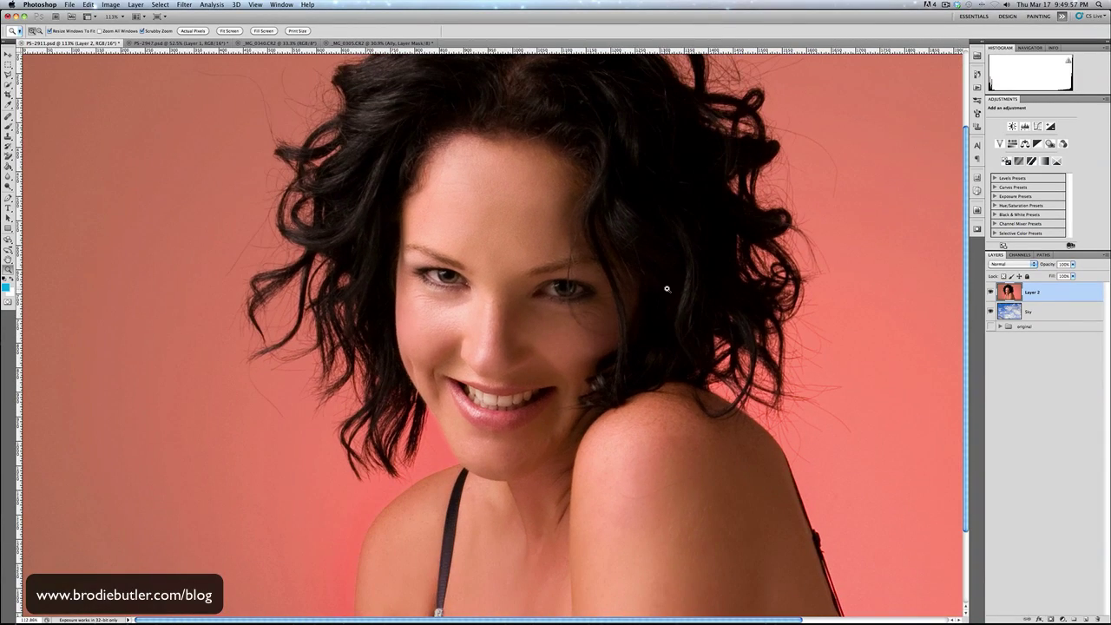
left_click_drag(666, 288, 542, 304)
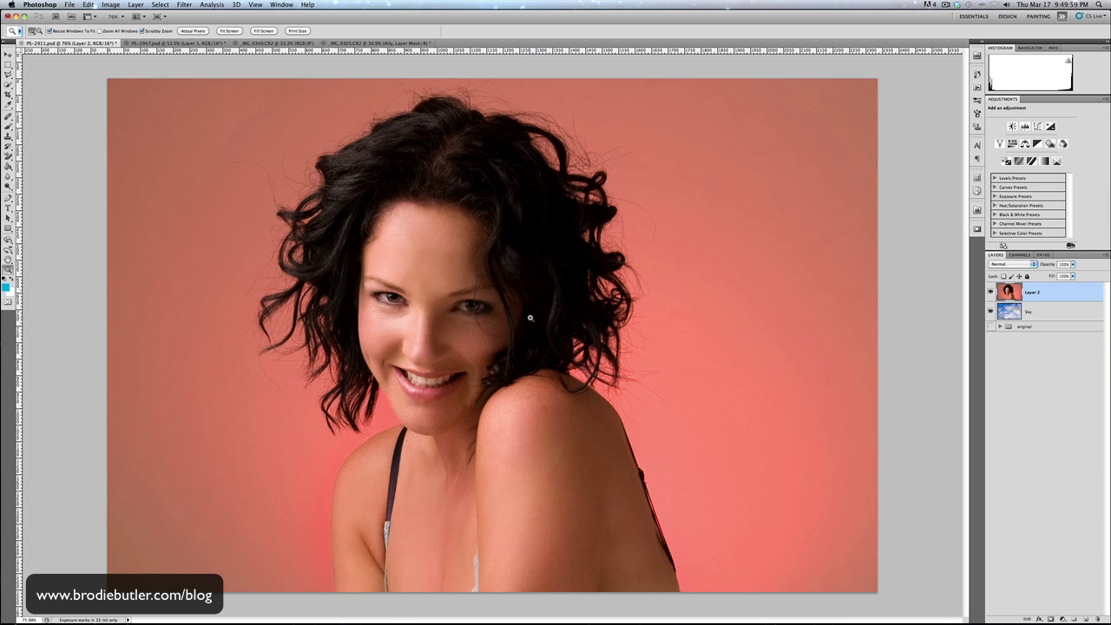
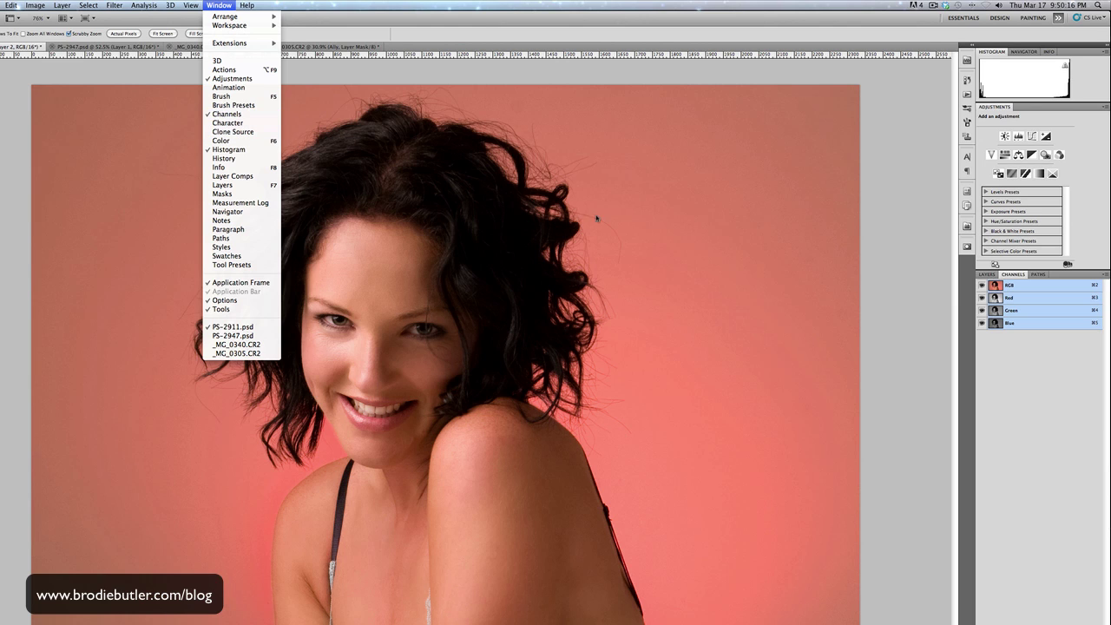
- View the Red, Green and Blue channels individually to compare the contrast between the dark hair and the background
left_click(1018, 362)
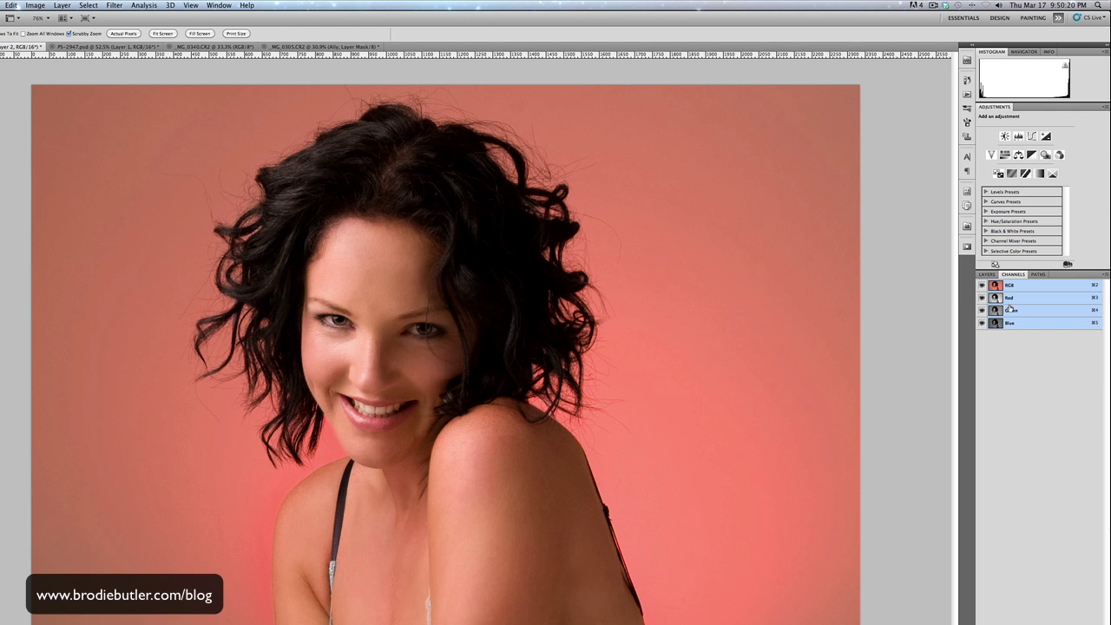
left_click(1008, 297)
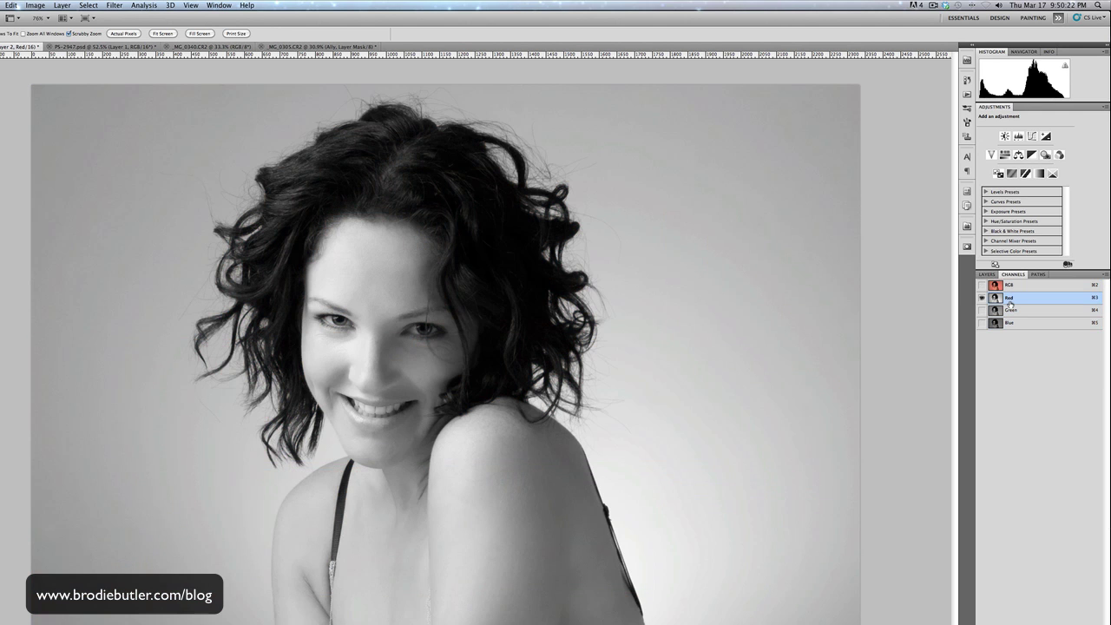
left_click(1011, 310)
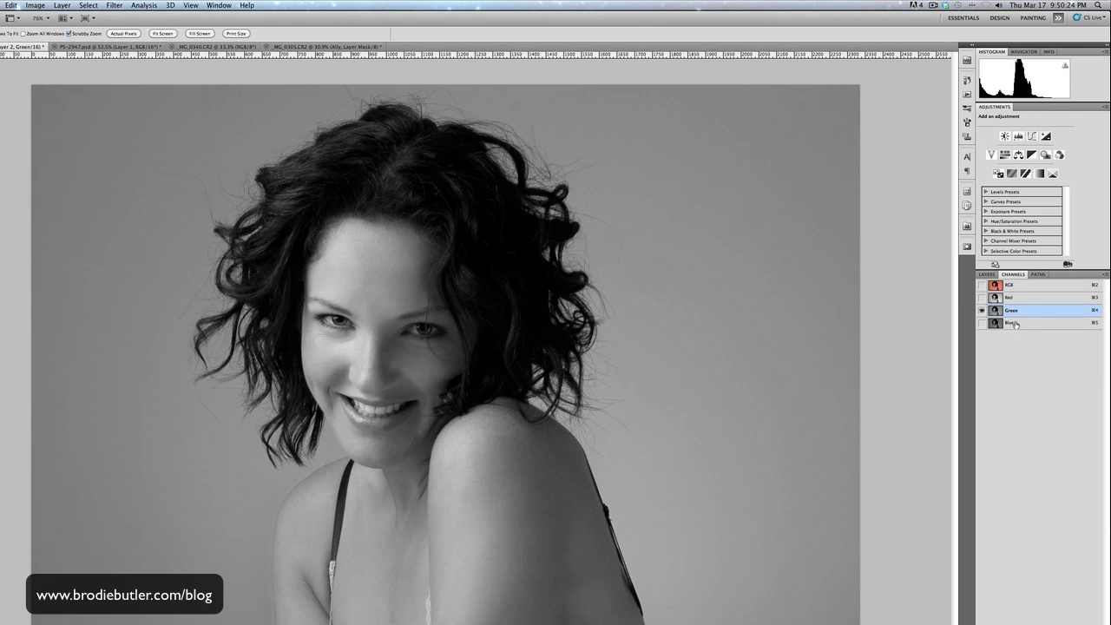
left_click(1012, 324)
left_click(1009, 311)
left_click(1009, 299)
left_click(1008, 314)
left_click(1010, 323)
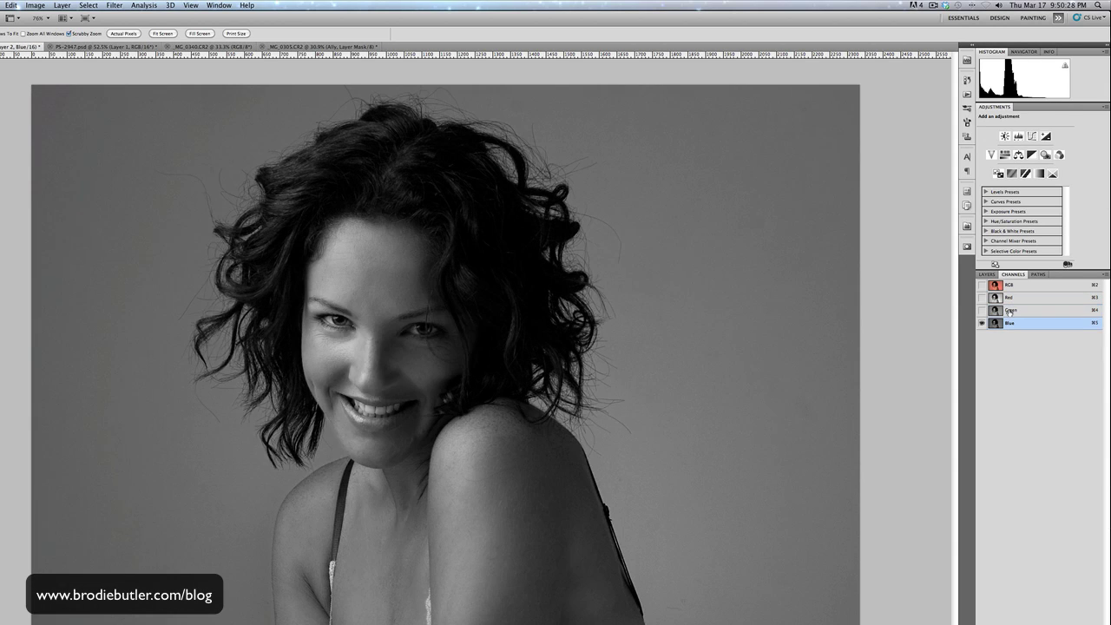
- Check the colour channels once more and duplicate the Blue channel
left_click(1009, 298)
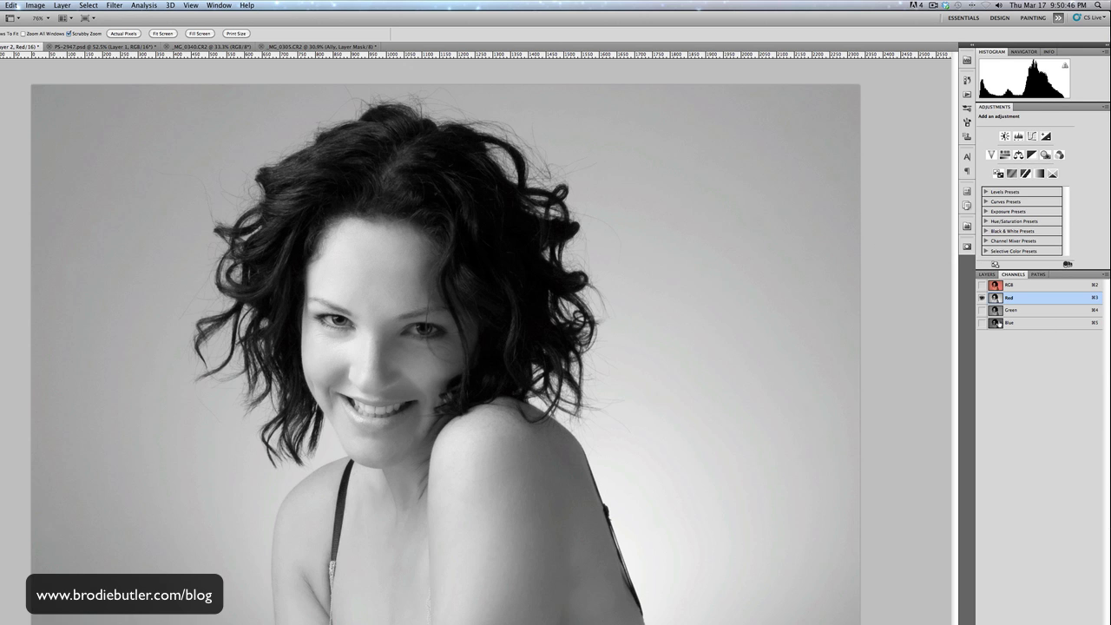
left_click(998, 314)
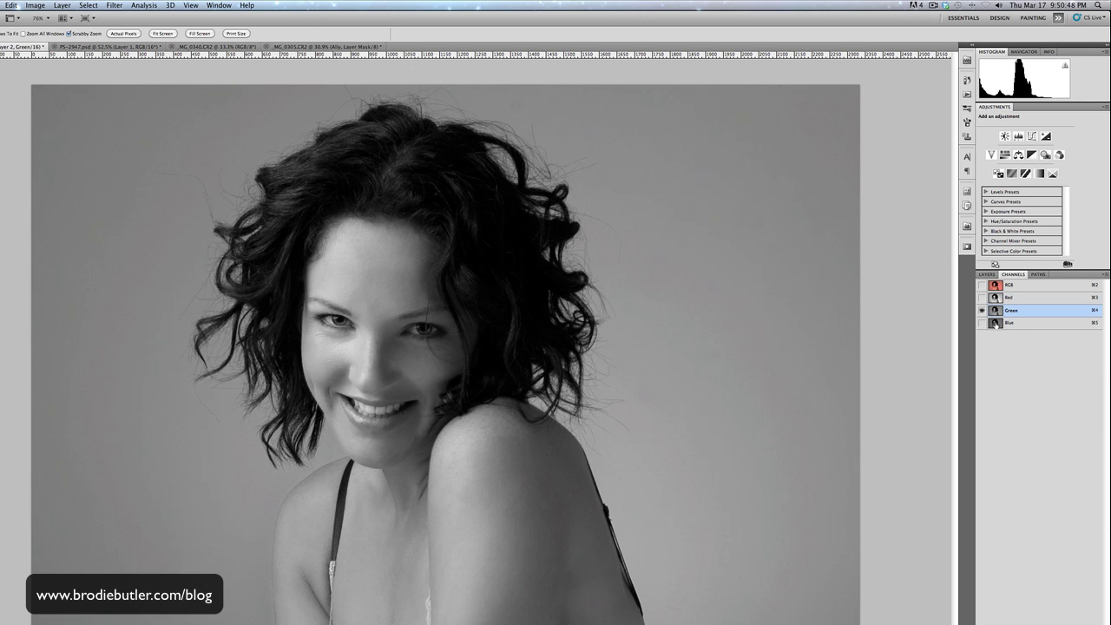
left_click(998, 323)
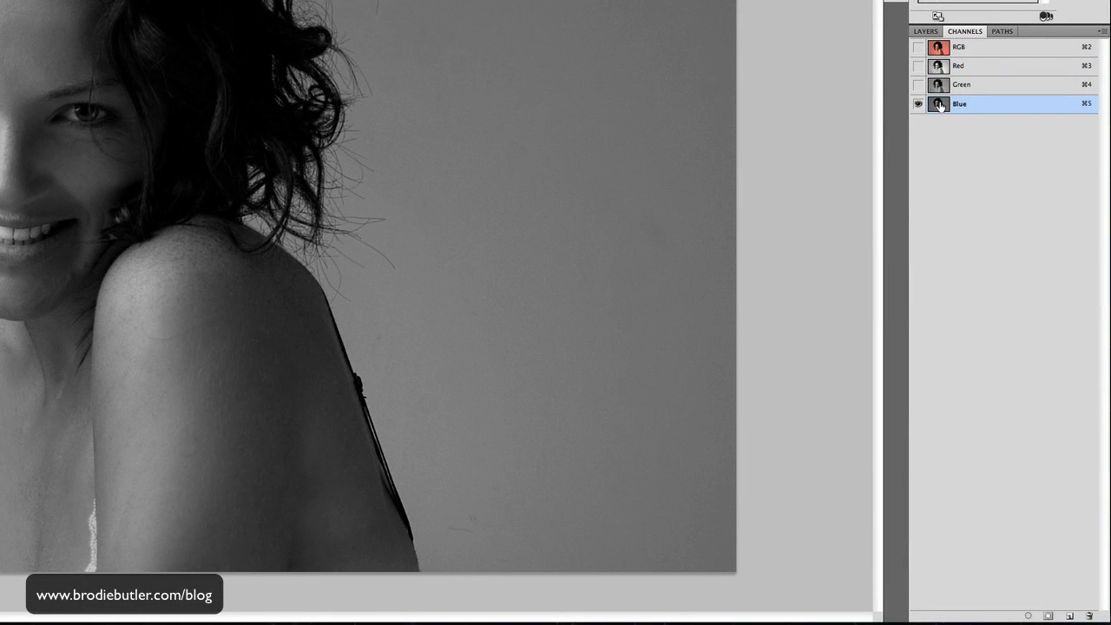
left_click_drag(943, 108, 1070, 614)
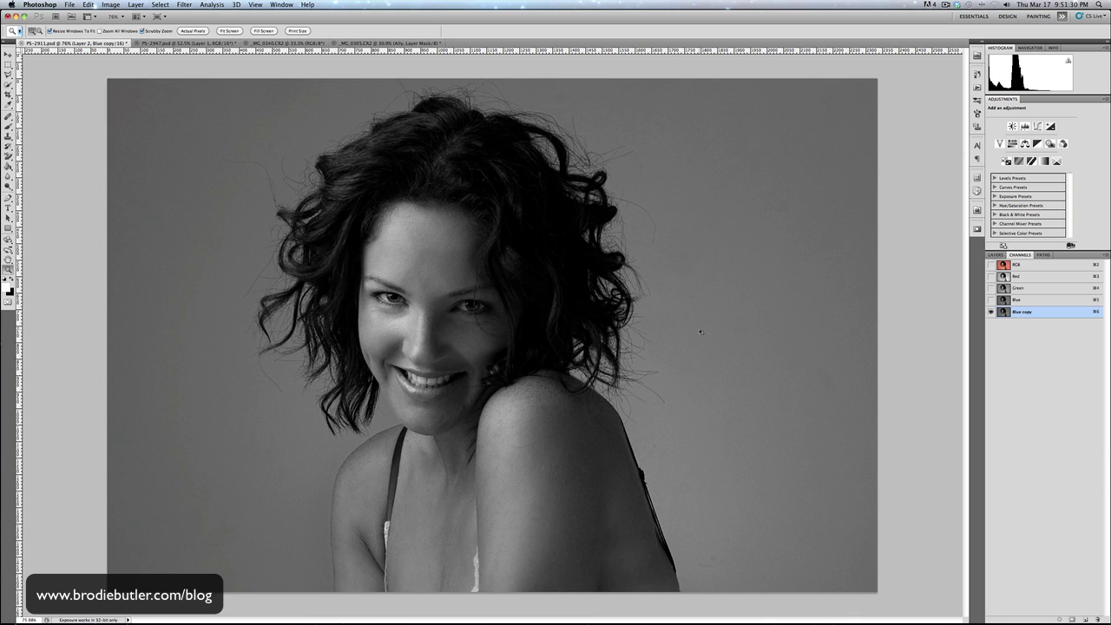
- Boost the Blue copy channel's contrast with Levels, setting the input levels to 22, 0.81 and 104
key("super+l")
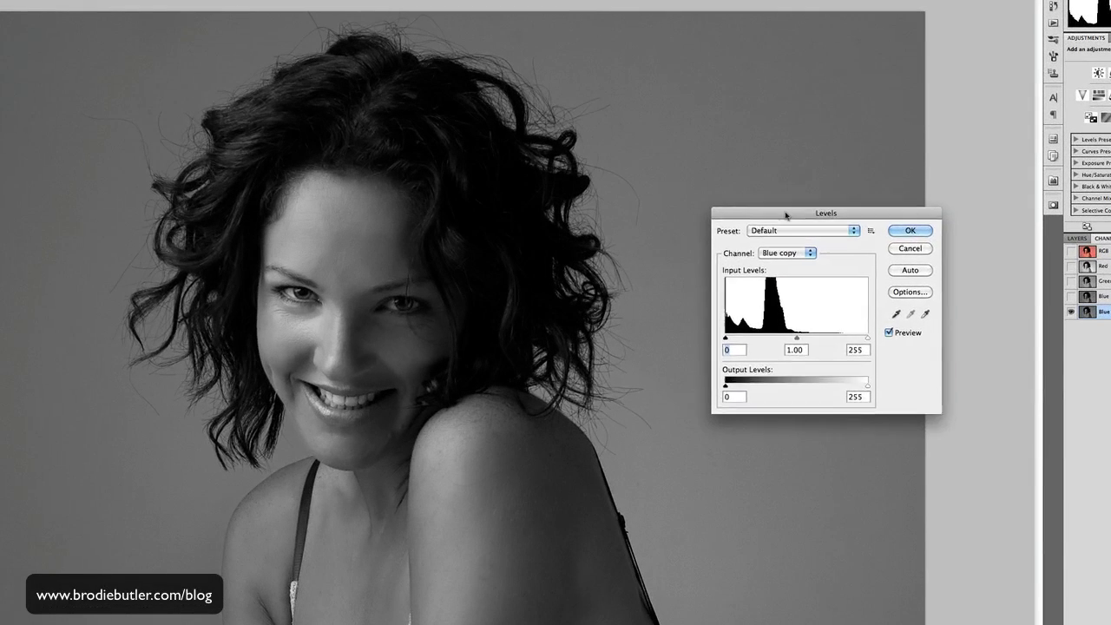
left_click_drag(785, 215, 804, 198)
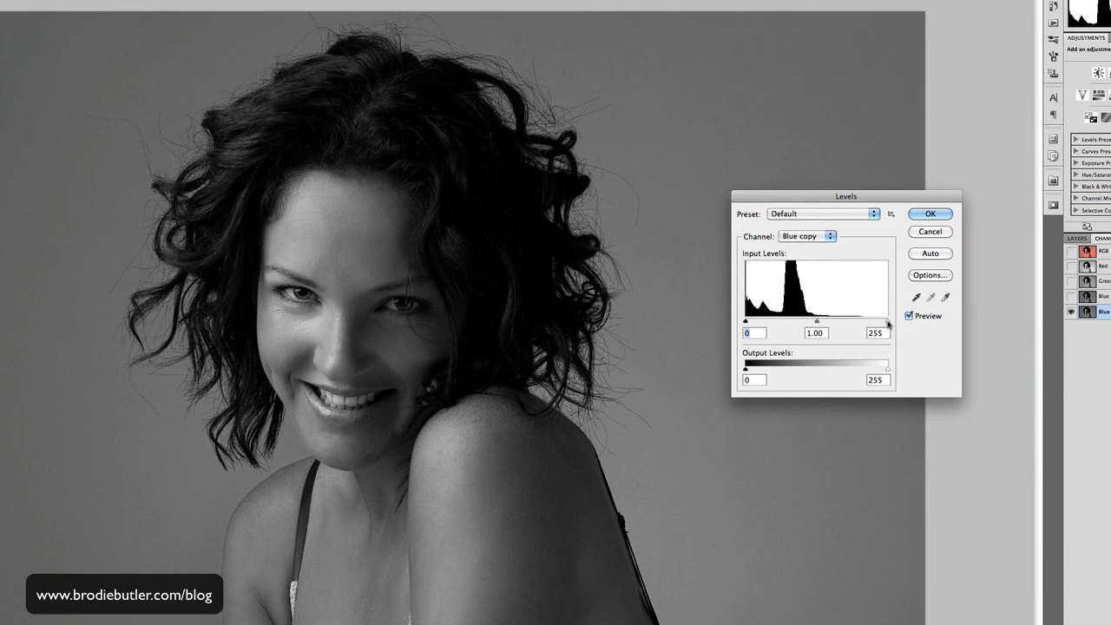
left_click_drag(888, 324, 888, 324)
left_click_drag(877, 323, 784, 323)
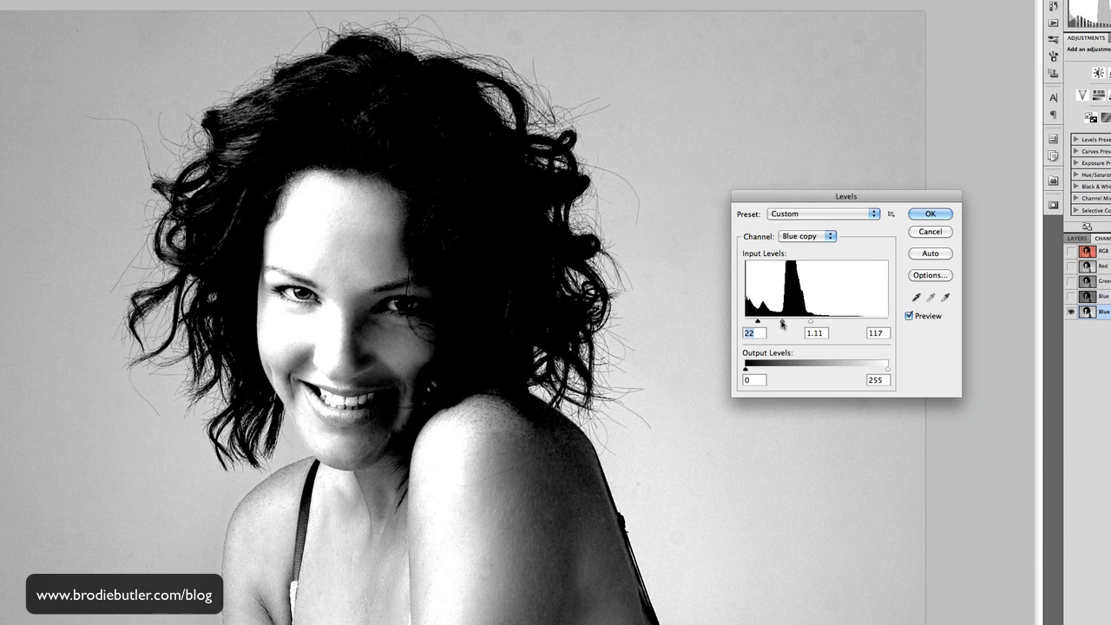
left_click_drag(783, 323, 788, 323)
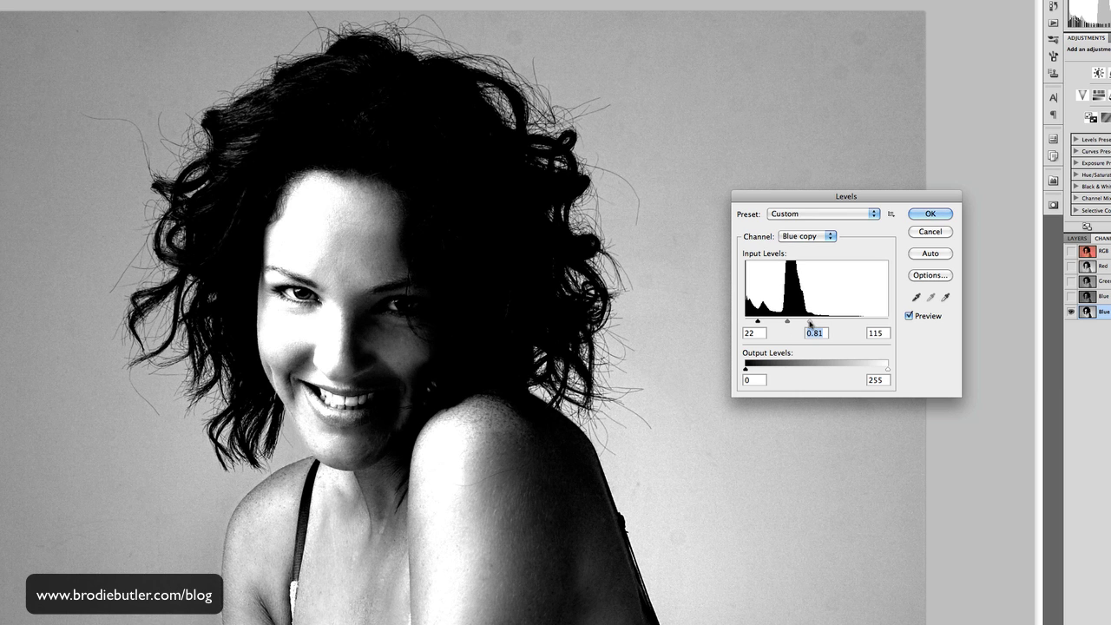
left_click_drag(807, 322, 788, 322)
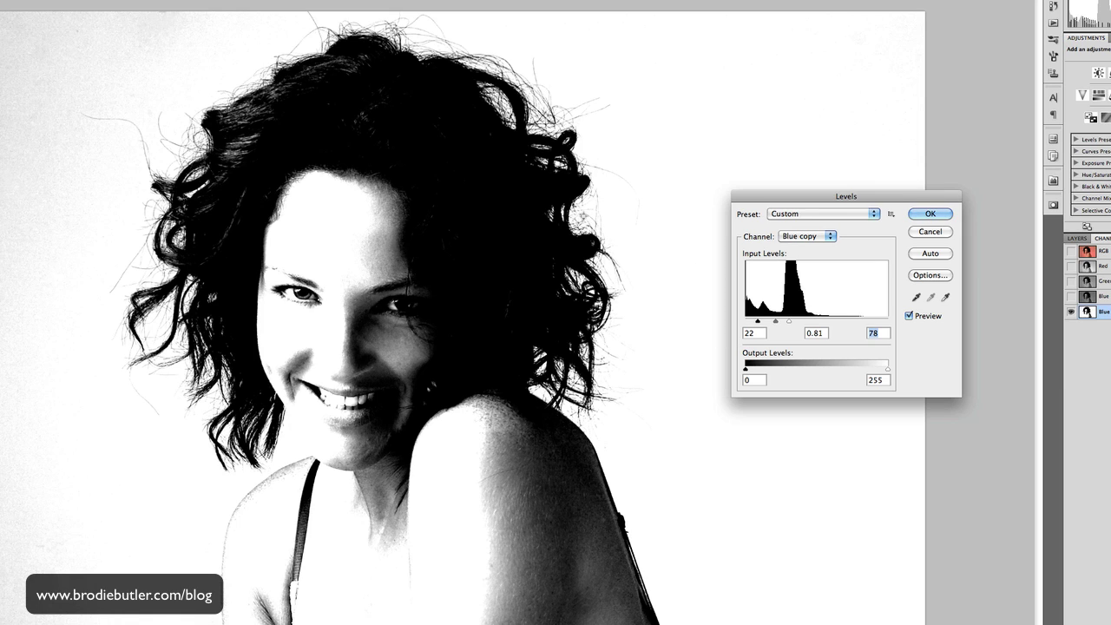
left_click_drag(788, 322, 796, 322)
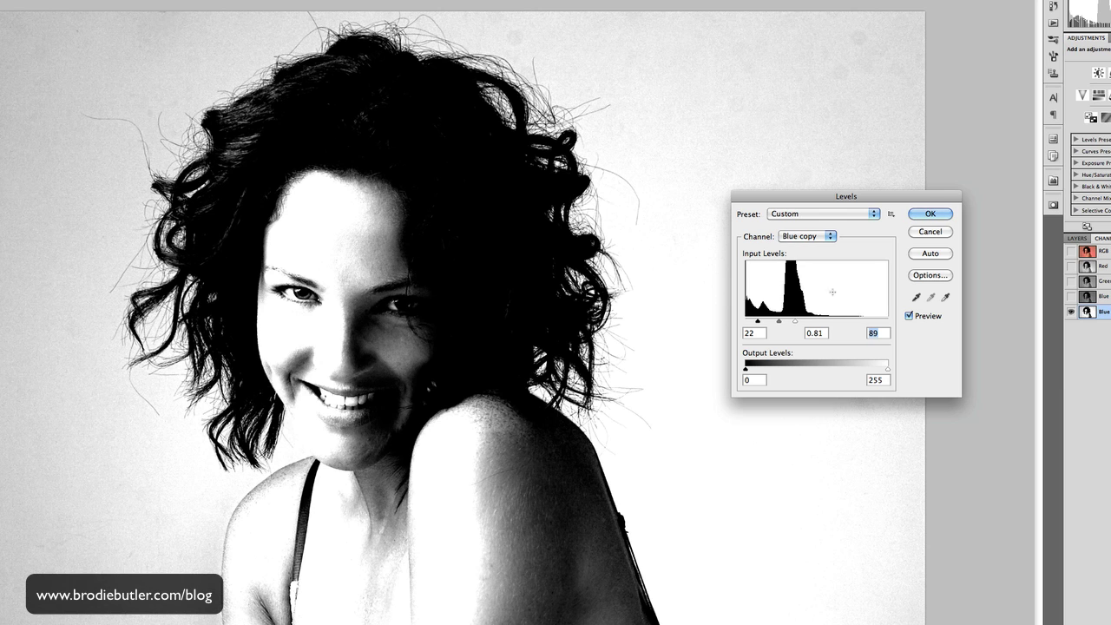
left_click_drag(795, 323, 789, 323)
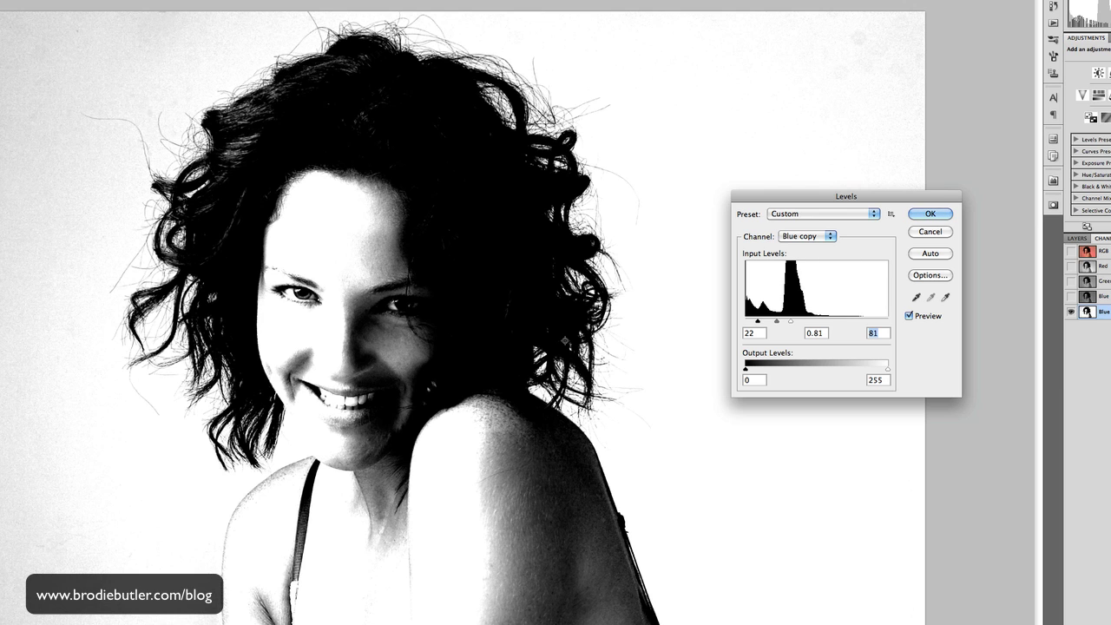
left_click_drag(789, 322, 803, 323)
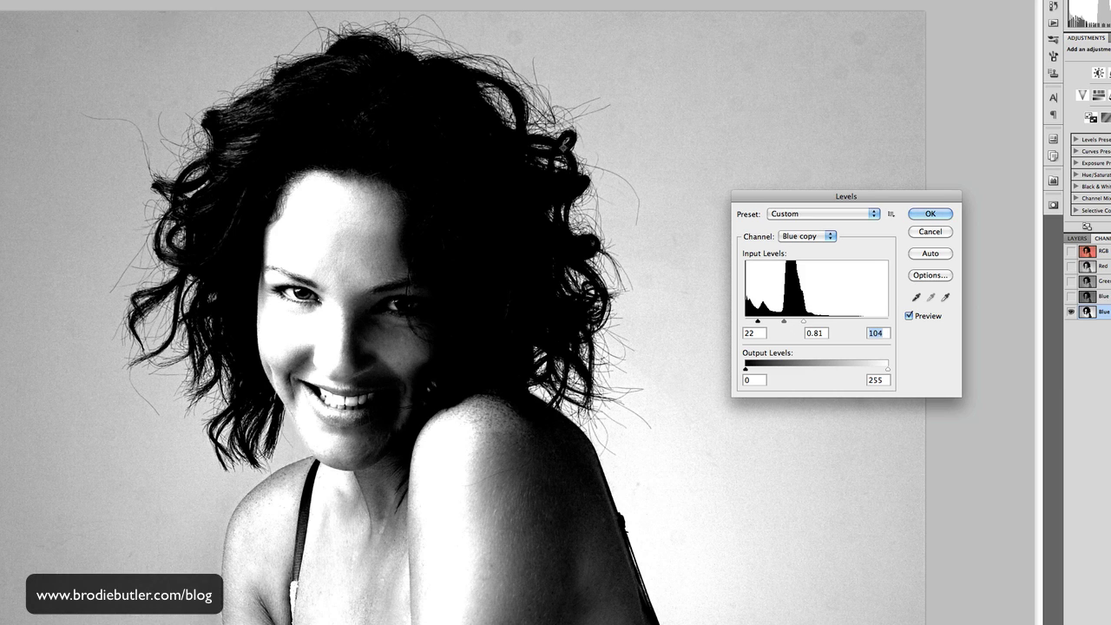
left_click(929, 214)
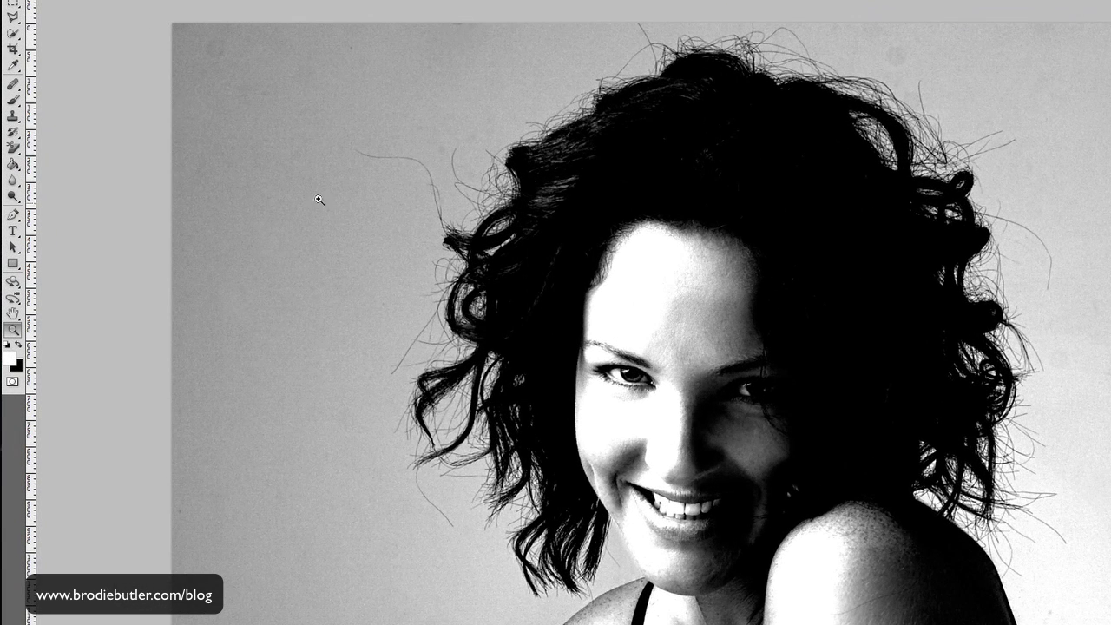
- Dodge the grey background in the photo's upper-left corner, using the Highlights range and a reduced exposure
left_click_drag(12, 198, 48, 197)
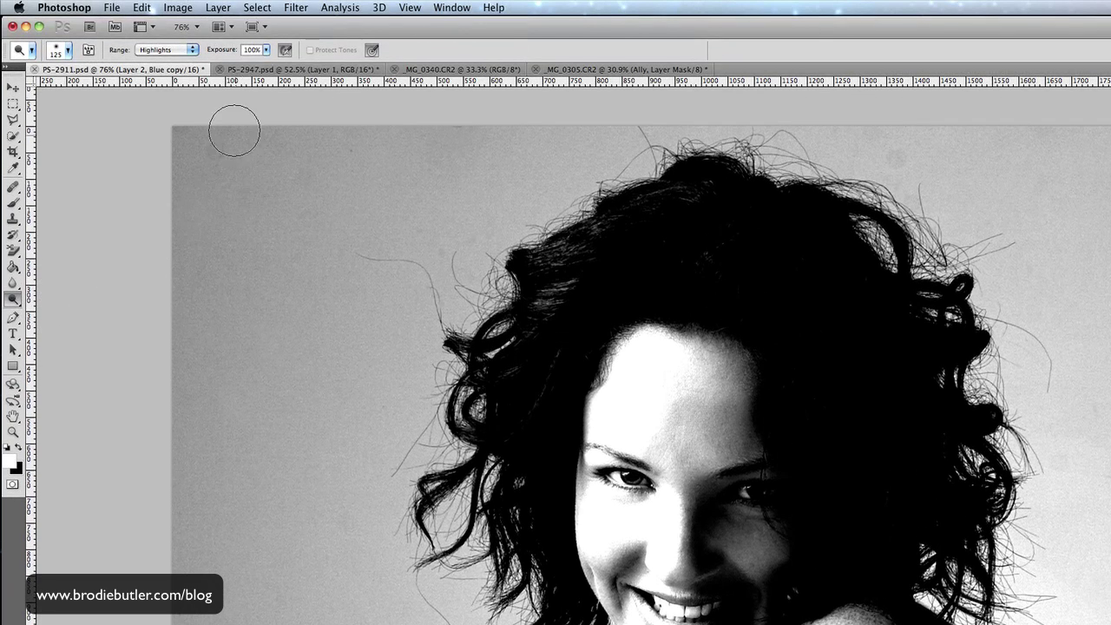
left_click(180, 54)
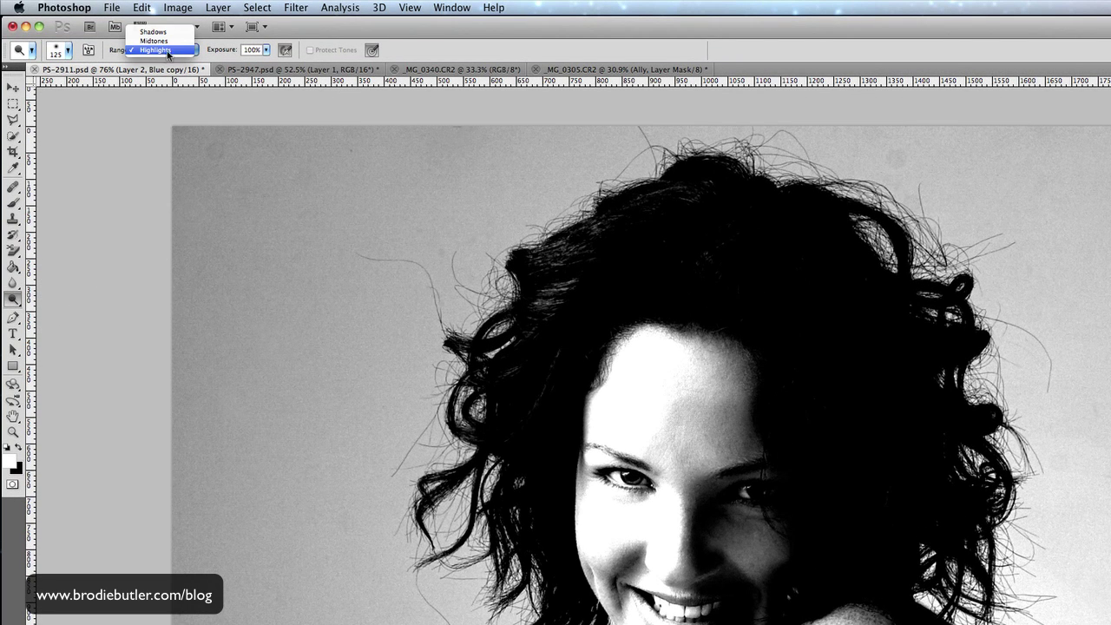
left_click(159, 51)
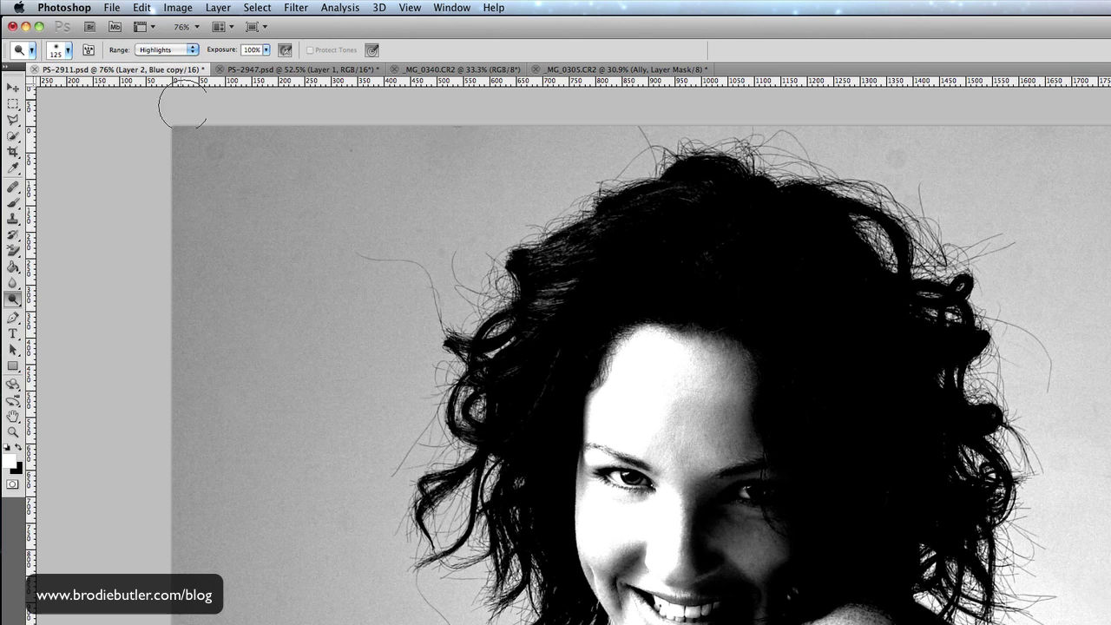
left_click(319, 325)
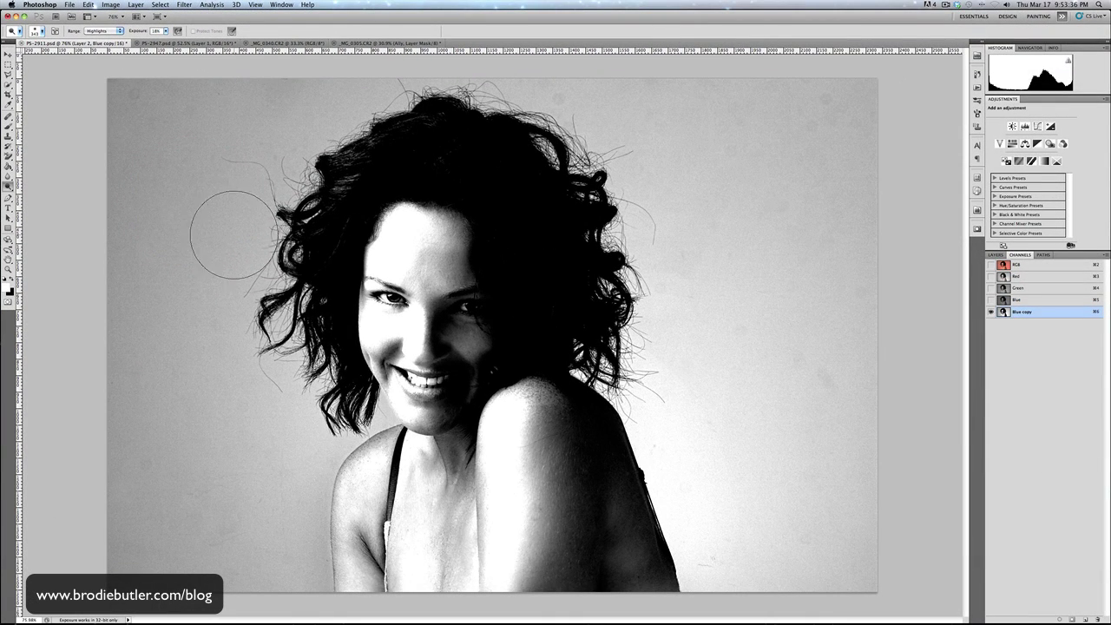
mouse_move(213, 169)
left_mouse_down()
mouse_move(165, 139)
mouse_move(156, 108)
mouse_move(136, 123)
mouse_move(135, 105)
mouse_move(150, 139)
mouse_move(216, 133)
mouse_move(199, 179)
left_mouse_up()
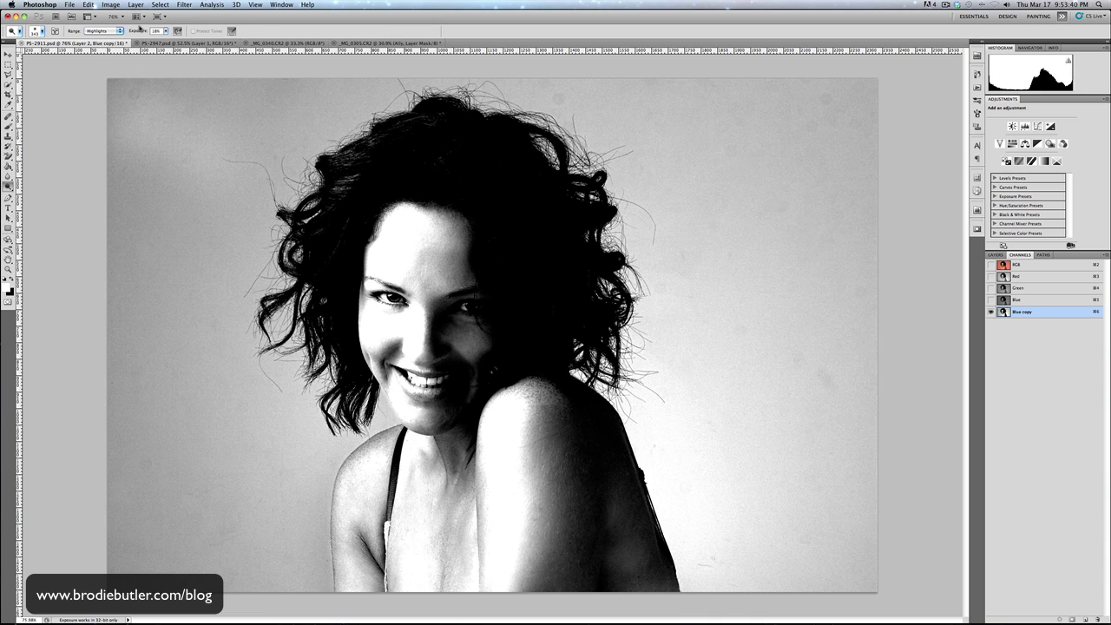
left_click_drag(138, 31, 131, 31)
mouse_move(144, 133)
left_mouse_down()
mouse_move(127, 113)
mouse_move(250, 105)
mouse_move(150, 105)
mouse_move(199, 137)
mouse_move(207, 177)
mouse_move(233, 158)
left_mouse_up()
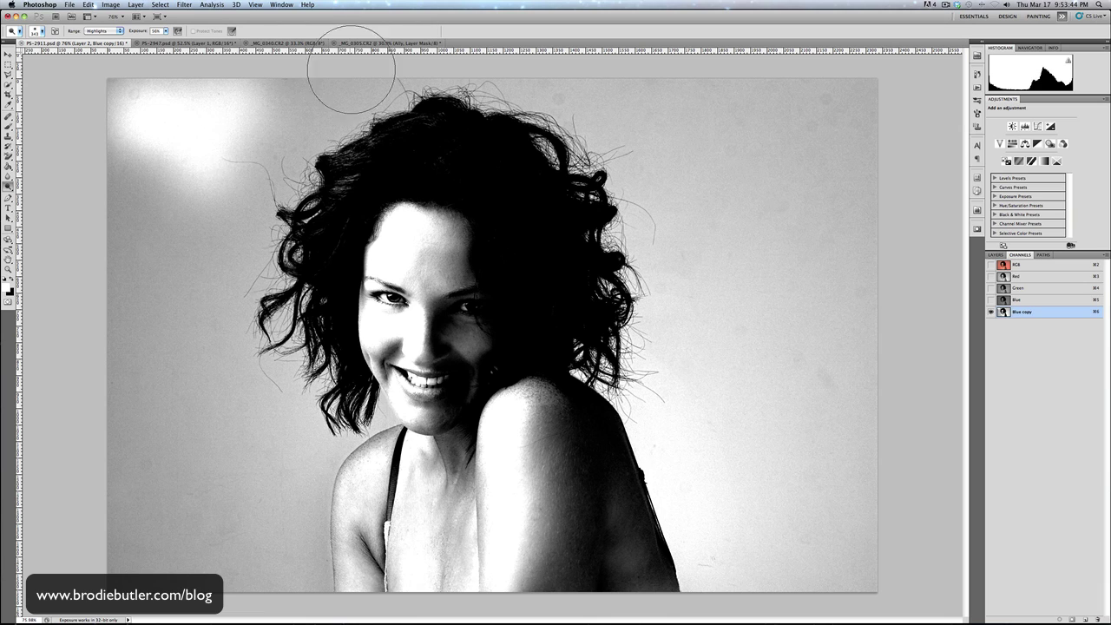
- Dodge the background closely around the woman's hair to turn the grey between the loose strands white
mouse_move(308, 146)
left_mouse_down()
mouse_move(323, 141)
mouse_move(287, 140)
mouse_move(314, 149)
mouse_move(299, 187)
mouse_move(330, 157)
mouse_move(382, 139)
mouse_move(322, 208)
left_mouse_up()
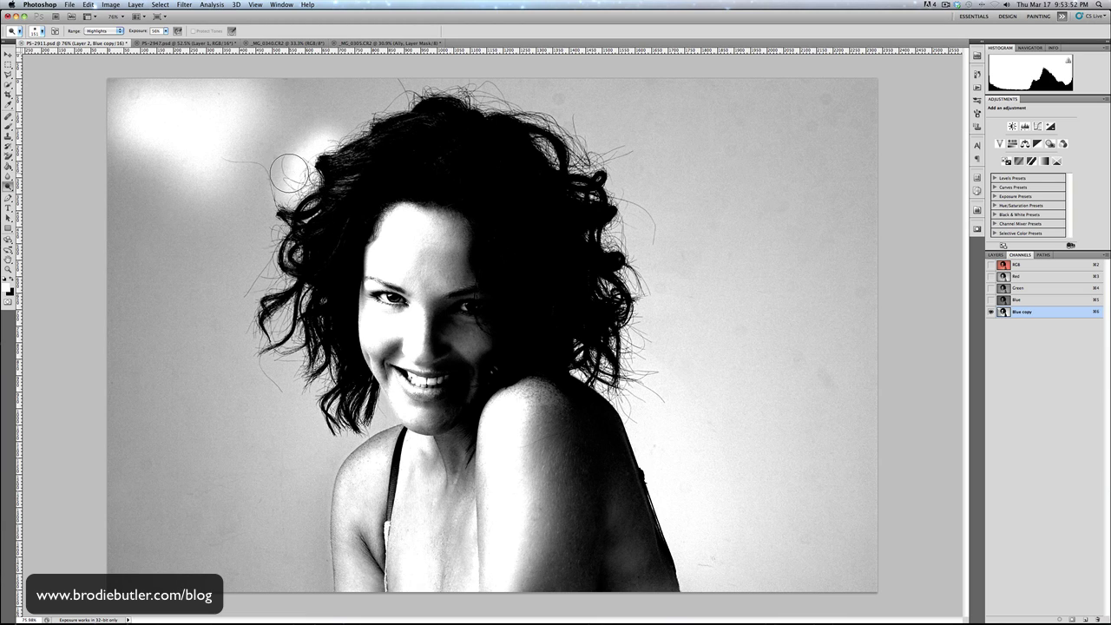
left_click_drag(288, 172, 272, 226)
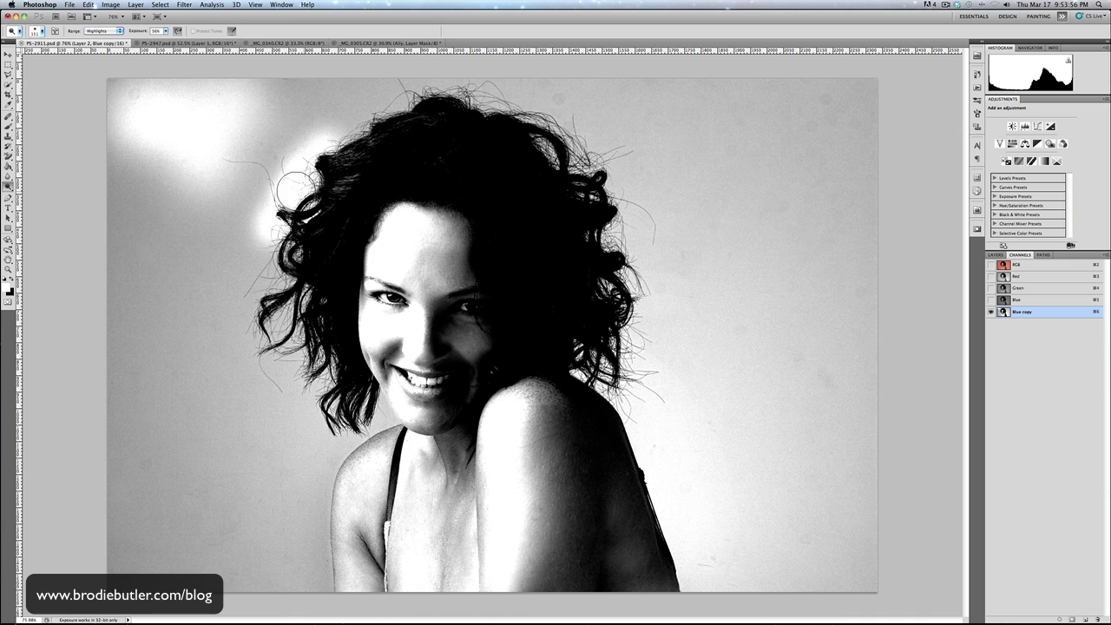
left_click_drag(295, 186, 259, 214)
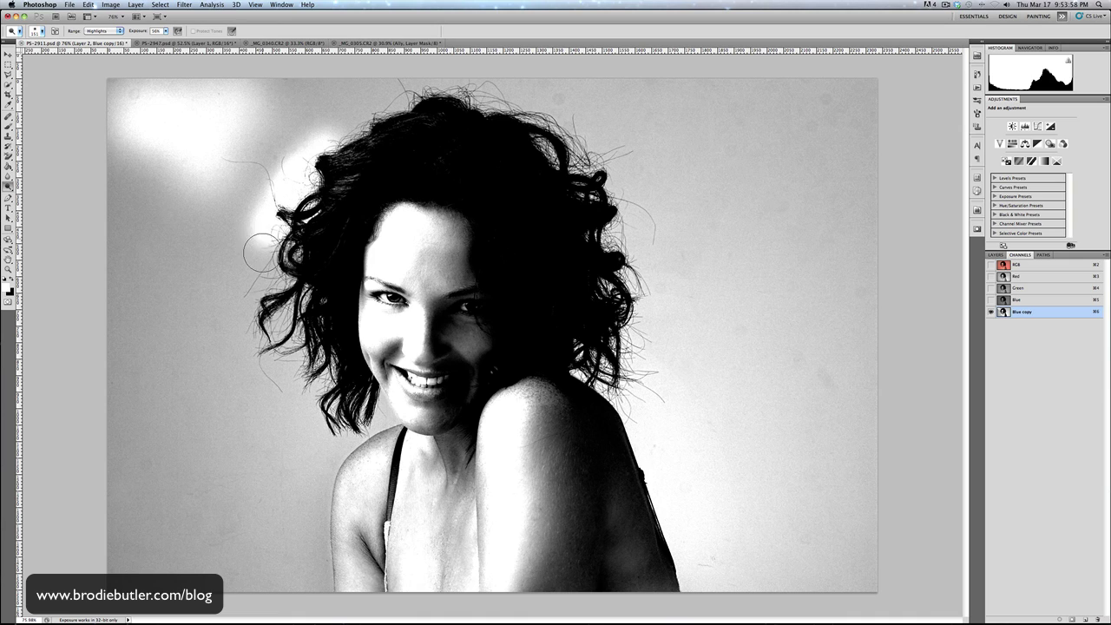
mouse_move(262, 252)
left_mouse_down()
mouse_move(144, 150)
mouse_move(132, 72)
mouse_move(266, 277)
mouse_move(245, 296)
mouse_move(247, 340)
mouse_move(263, 348)
mouse_move(223, 299)
mouse_move(235, 315)
mouse_move(245, 305)
mouse_move(260, 361)
mouse_move(312, 452)
mouse_move(326, 445)
mouse_move(293, 441)
mouse_move(291, 403)
mouse_move(233, 366)
mouse_move(189, 391)
left_mouse_up()
mouse_move(262, 382)
left_mouse_down()
mouse_move(221, 356)
mouse_move(212, 324)
mouse_move(260, 220)
mouse_move(162, 203)
mouse_move(240, 189)
mouse_move(252, 173)
mouse_move(258, 184)
mouse_move(261, 165)
mouse_move(217, 162)
mouse_move(266, 164)
mouse_move(334, 130)
mouse_move(370, 82)
mouse_move(443, 71)
mouse_move(440, 61)
mouse_move(318, 148)
mouse_move(354, 121)
mouse_move(365, 93)
mouse_move(485, 87)
mouse_move(577, 127)
mouse_move(547, 147)
mouse_move(540, 141)
mouse_move(629, 154)
mouse_move(591, 131)
mouse_move(619, 163)
mouse_move(614, 243)
mouse_move(638, 271)
mouse_move(621, 280)
mouse_move(650, 317)
mouse_move(632, 364)
left_mouse_up()
left_click(361, 92)
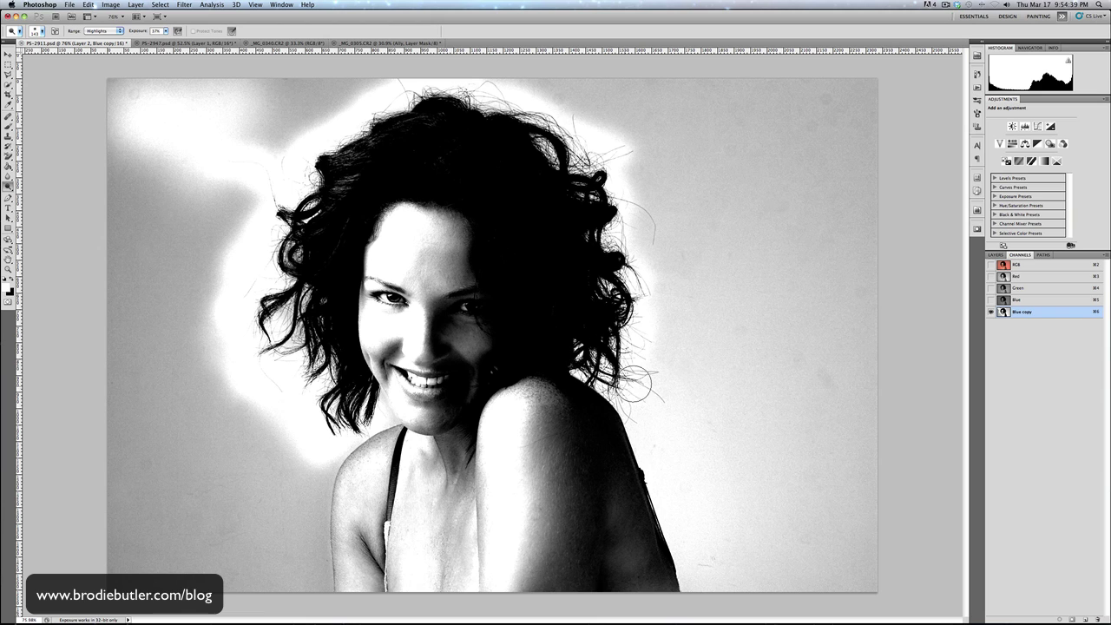
mouse_move(645, 334)
left_mouse_down()
mouse_move(652, 265)
mouse_move(635, 204)
mouse_move(650, 225)
mouse_move(631, 167)
mouse_move(659, 205)
left_mouse_up()
- Dodge the remaining grey background away from the hair to white, using a larger brush for the open areas
left_click(648, 191, "ctrl+alt")
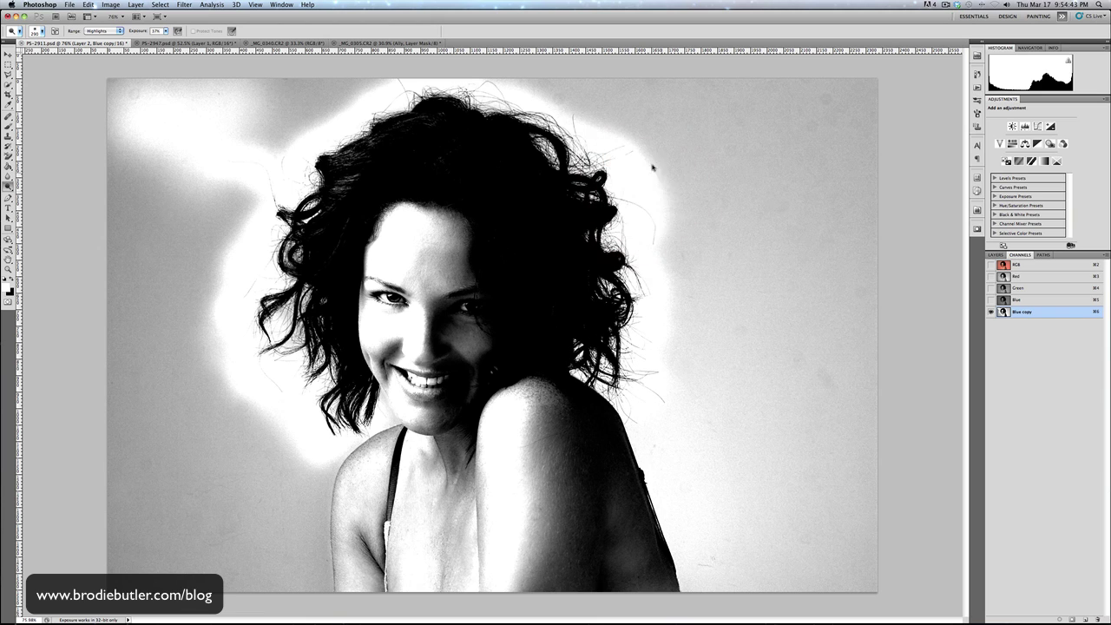
mouse_move(652, 166)
left_mouse_down()
mouse_move(778, 417)
mouse_move(772, 280)
mouse_move(781, 286)
mouse_move(838, 124)
mouse_move(791, 139)
mouse_move(842, 248)
mouse_move(863, 136)
mouse_move(859, 412)
mouse_move(873, 466)
mouse_move(841, 503)
mouse_move(785, 528)
mouse_move(677, 104)
mouse_move(620, 70)
left_mouse_up()
left_click(772, 279, "ctrl+alt")
left_click_drag(658, 109, 506, 76)
mouse_move(322, 102)
left_mouse_down()
mouse_move(366, 84)
mouse_move(295, 88)
mouse_move(323, 97)
mouse_move(296, 118)
mouse_move(137, 32)
mouse_move(255, 112)
mouse_move(312, 103)
mouse_move(119, 198)
mouse_move(149, 322)
mouse_move(176, 294)
mouse_move(167, 321)
mouse_move(99, 231)
mouse_move(113, 231)
mouse_move(119, 209)
mouse_move(119, 254)
mouse_move(134, 269)
mouse_move(158, 386)
mouse_move(144, 428)
mouse_move(138, 416)
mouse_move(203, 375)
mouse_move(107, 391)
mouse_move(90, 223)
mouse_move(105, 155)
mouse_move(209, 434)
mouse_move(204, 477)
mouse_move(159, 453)
mouse_move(143, 467)
mouse_move(136, 526)
mouse_move(150, 362)
mouse_move(139, 218)
mouse_move(318, 121)
mouse_move(208, 306)
mouse_move(174, 249)
mouse_move(189, 177)
mouse_move(195, 352)
mouse_move(183, 438)
mouse_move(232, 443)
mouse_move(255, 468)
mouse_move(245, 531)
mouse_move(151, 544)
mouse_move(120, 508)
mouse_move(131, 557)
mouse_move(127, 583)
mouse_move(123, 570)
mouse_move(116, 584)
mouse_move(118, 563)
mouse_move(116, 585)
mouse_move(231, 548)
mouse_move(258, 565)
left_mouse_up()
key("bracketright")
key("bracketright")
key("bracketright")
key("bracketright")
key("bracketright")
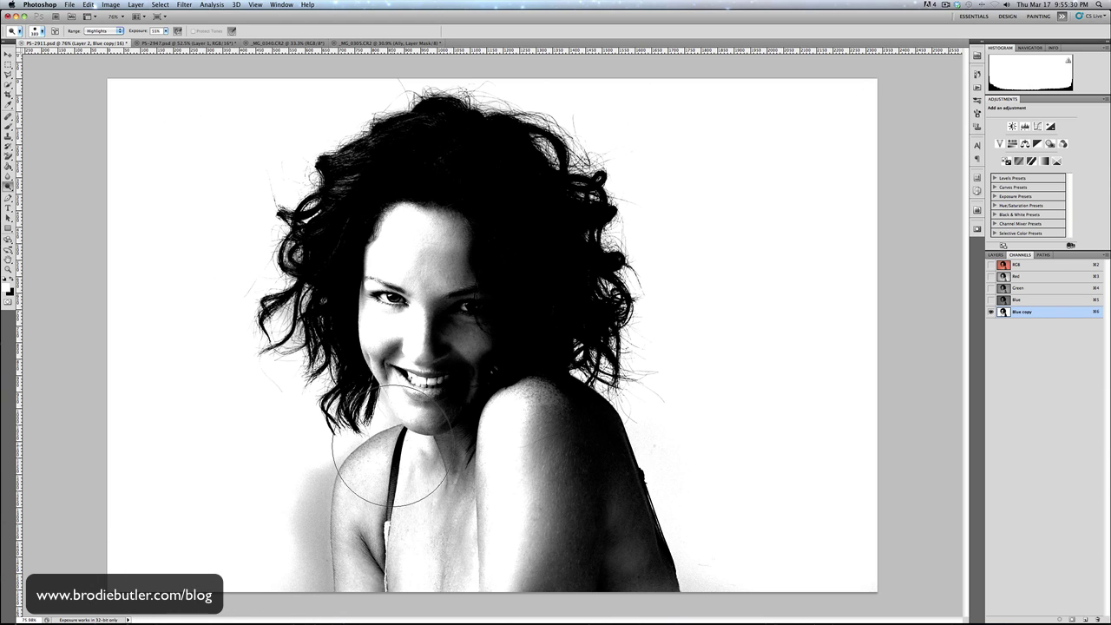
- Dodge the leftover grey patches in the background beside both of the woman's shoulders and arms
left_click(261, 510)
mouse_move(260, 510)
left_mouse_down()
mouse_move(292, 491)
mouse_move(303, 584)
mouse_move(295, 526)
mouse_move(313, 460)
mouse_move(338, 439)
mouse_move(304, 476)
mouse_move(298, 506)
mouse_move(303, 495)
mouse_move(306, 588)
left_mouse_up()
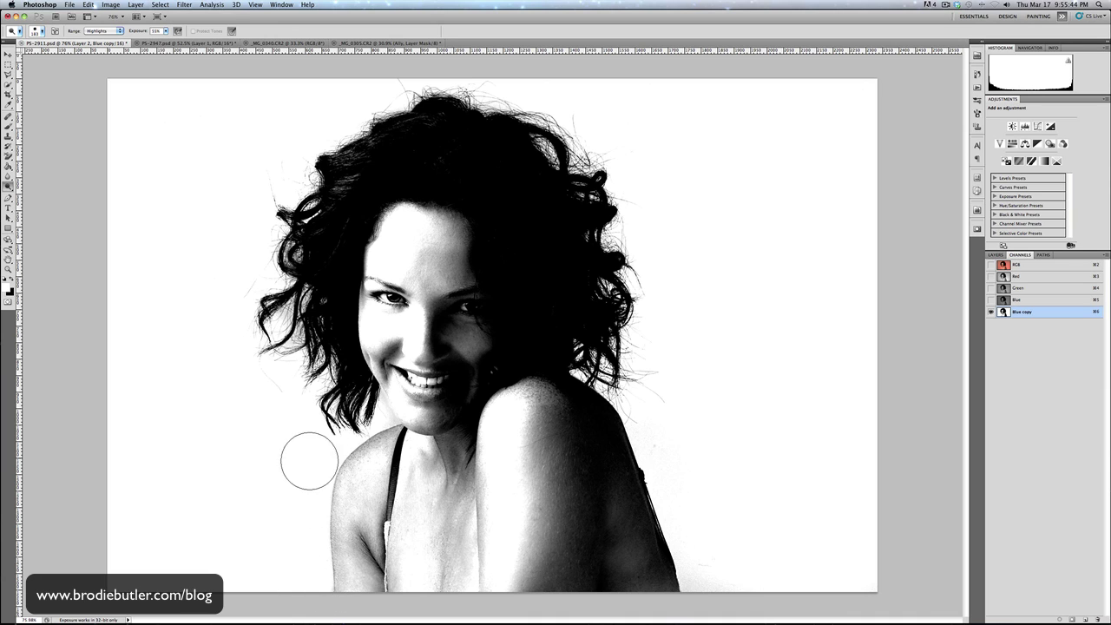
left_click(328, 441)
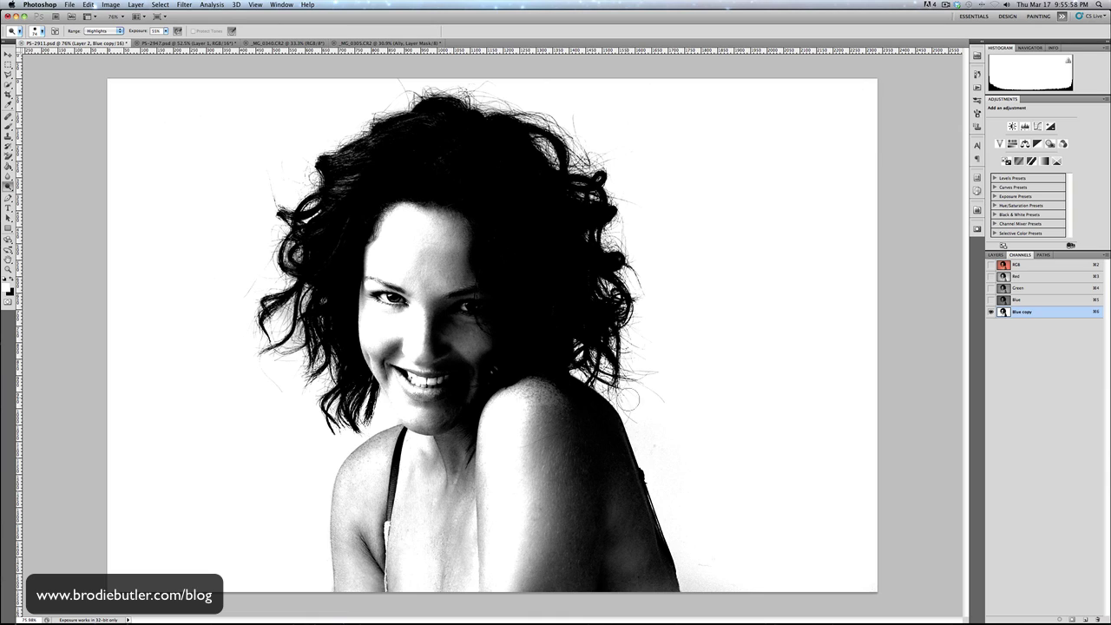
left_click_drag(661, 435, 734, 592)
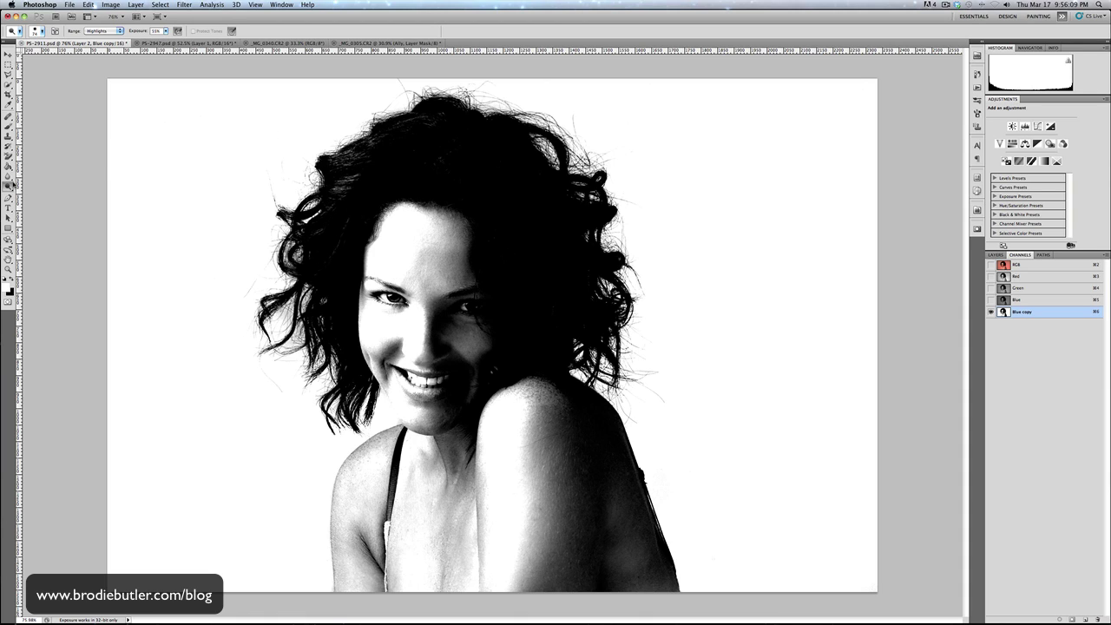
- Darken the woman's hair with the Burn tool set to the Shadows range, covering the inner curls and outer edges
left_click(8, 186)
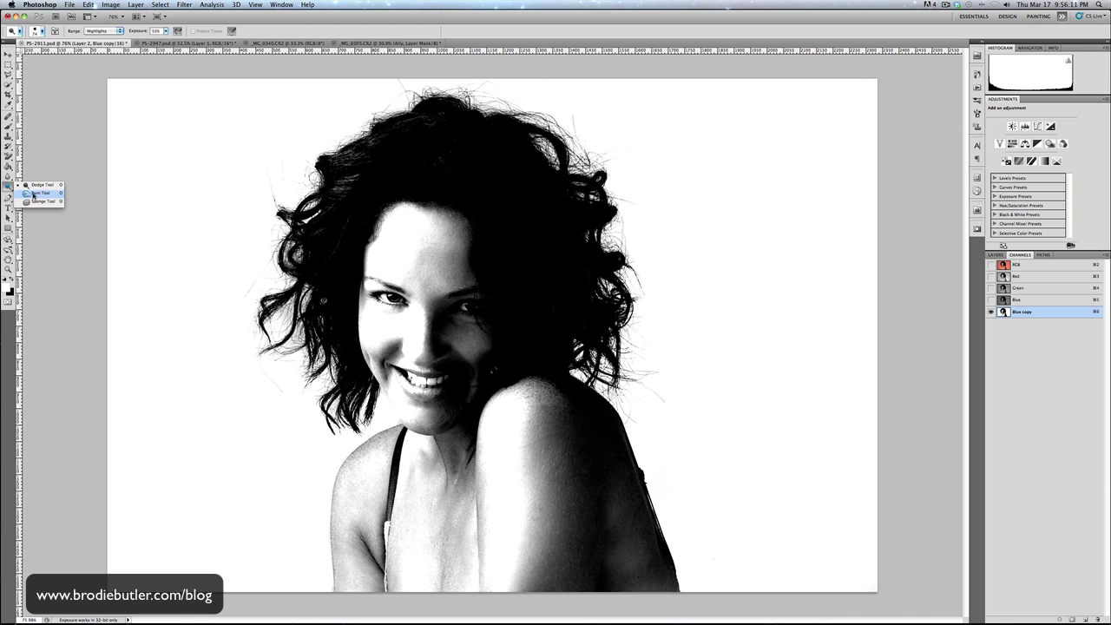
left_click(38, 197)
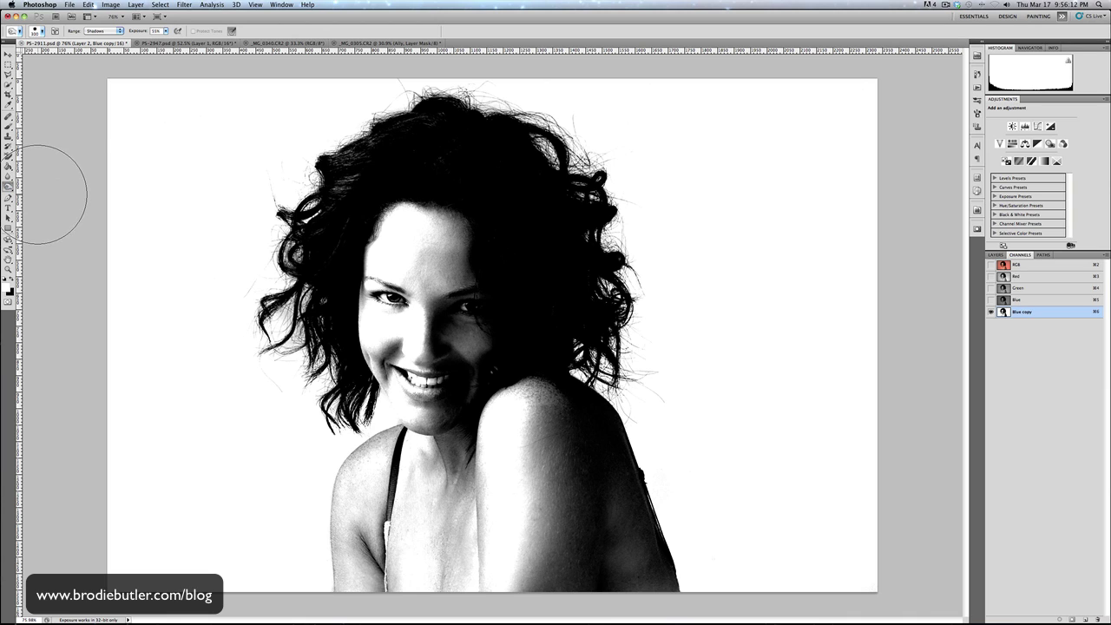
left_click(96, 32)
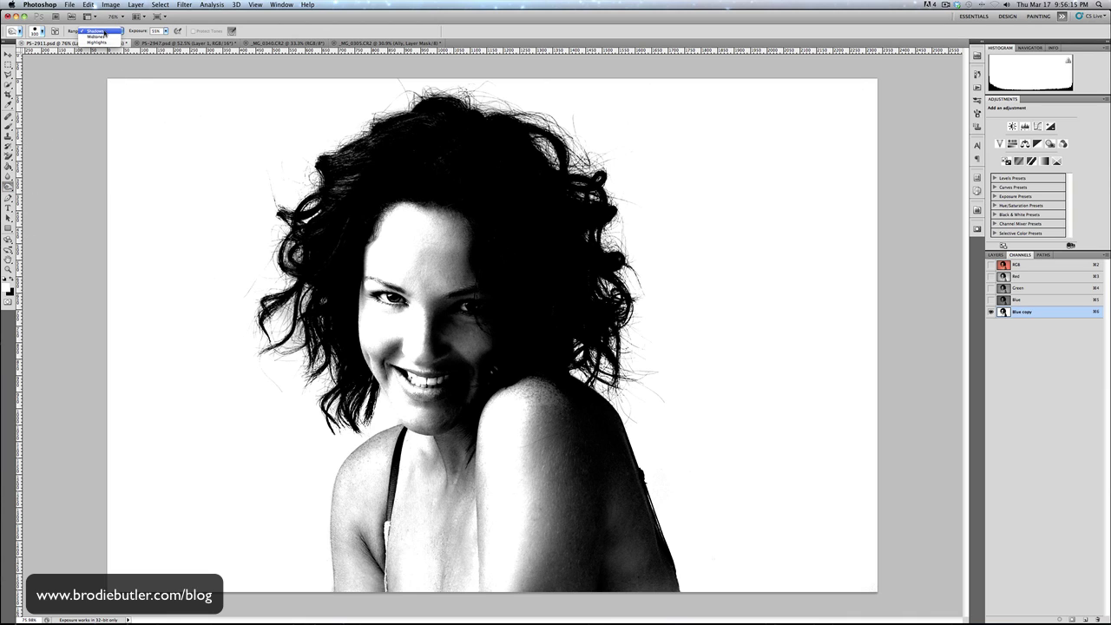
left_click(97, 31)
left_click(356, 148)
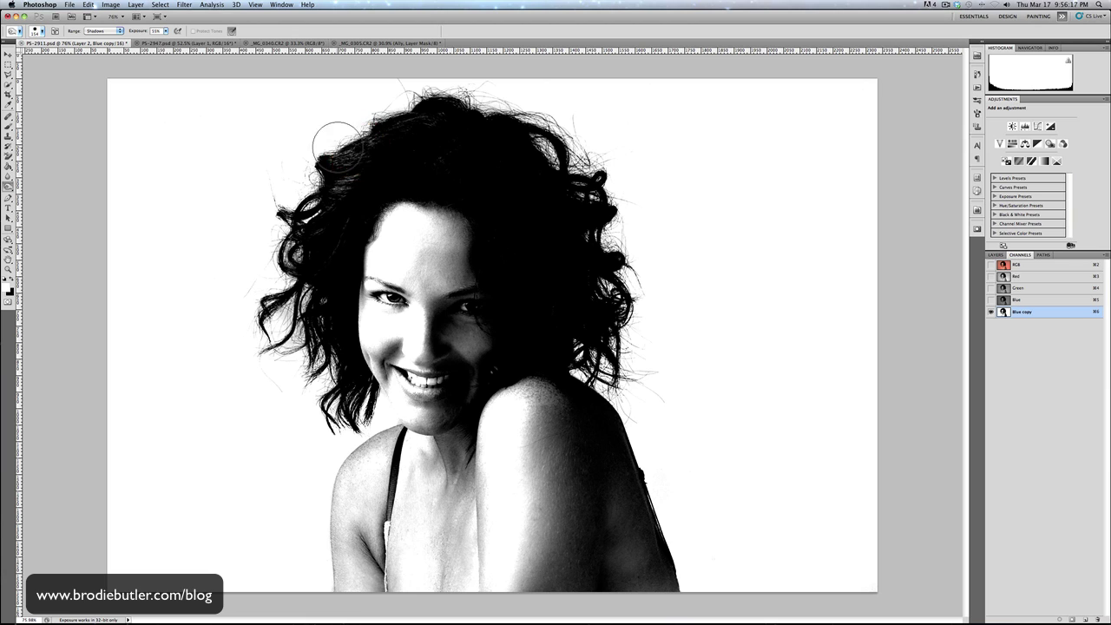
left_click(338, 145)
mouse_move(358, 152)
left_mouse_down()
mouse_move(321, 169)
mouse_move(329, 196)
mouse_move(316, 182)
mouse_move(307, 224)
mouse_move(277, 230)
mouse_move(300, 252)
mouse_move(348, 386)
mouse_move(380, 401)
left_mouse_up()
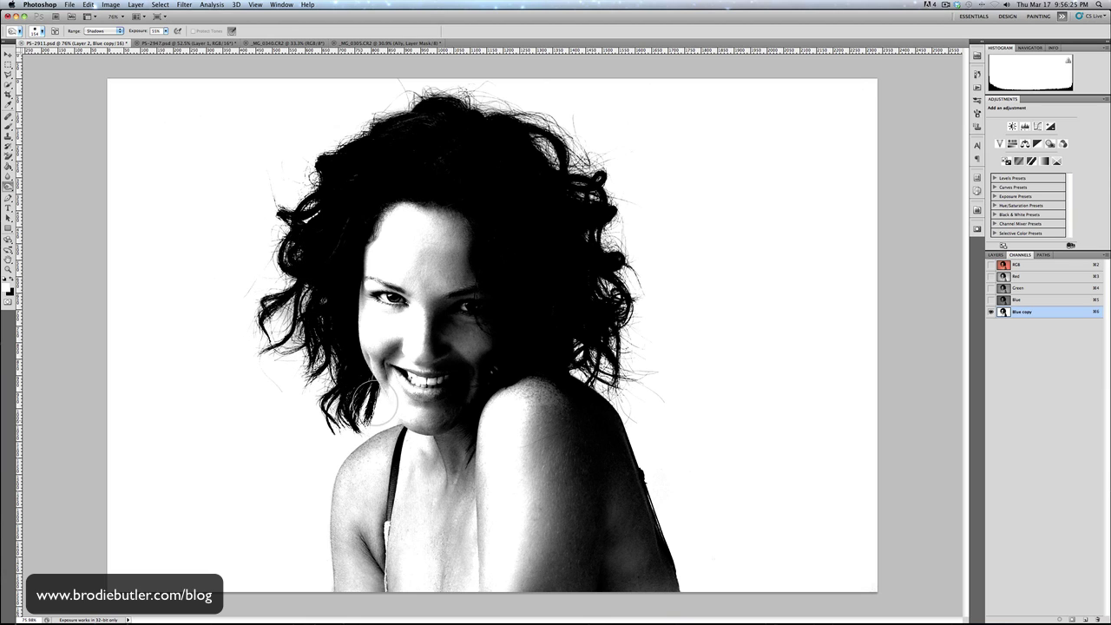
mouse_move(612, 364)
left_mouse_down()
mouse_move(604, 399)
mouse_move(639, 390)
mouse_move(608, 343)
mouse_move(630, 275)
mouse_move(607, 261)
left_mouse_up()
mouse_move(601, 217)
left_mouse_down()
mouse_move(585, 172)
mouse_move(547, 126)
mouse_move(468, 104)
mouse_move(419, 106)
mouse_move(339, 119)
mouse_move(350, 139)
left_mouse_up()
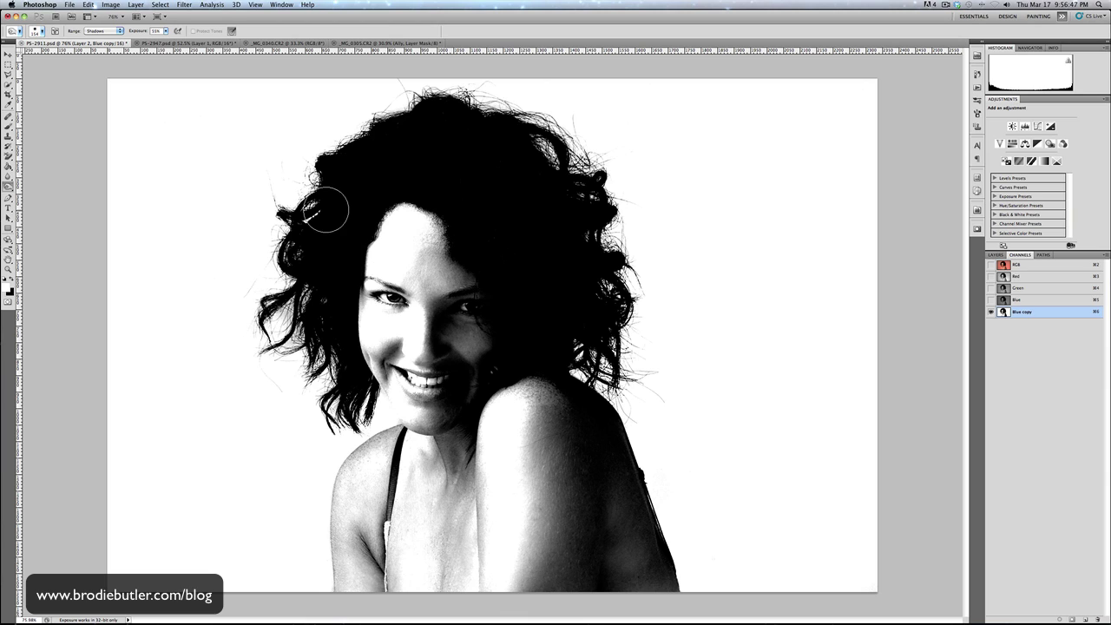
- Paint the woman's face, neck, shoulders and body black (000000) with the Brush tool in the Blue copy channel
key("b")
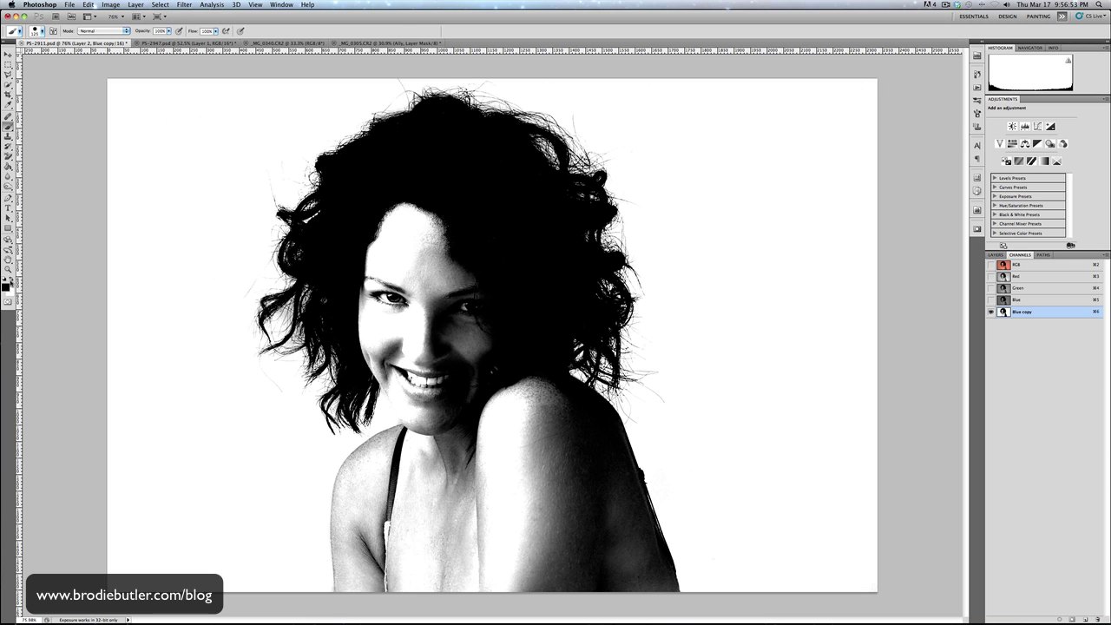
left_click(6, 287)
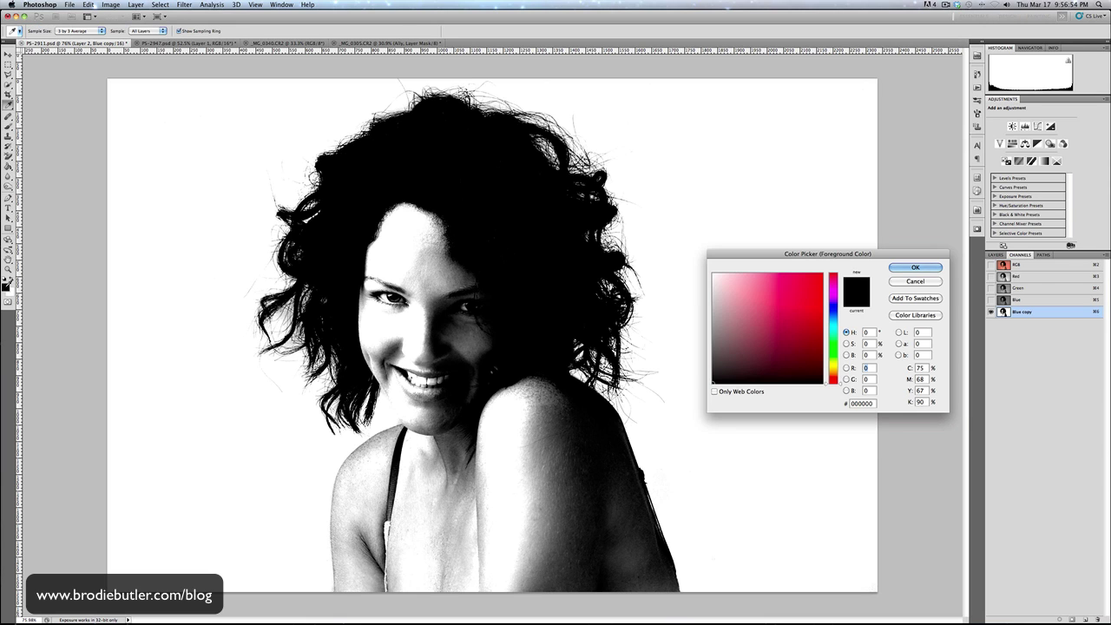
left_click(915, 269)
left_click(385, 265)
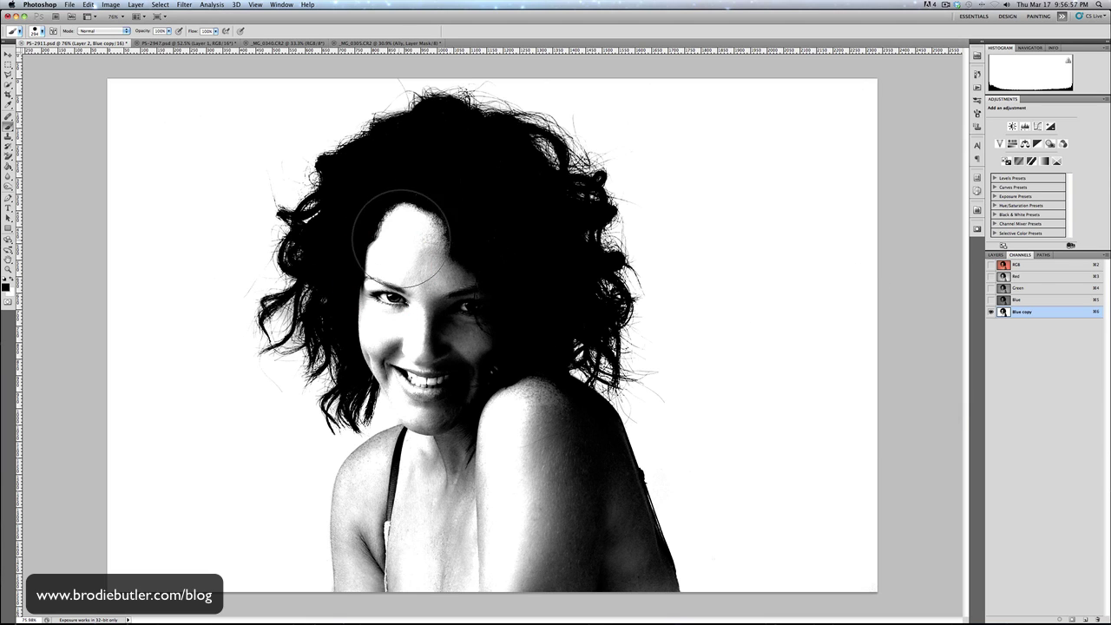
mouse_move(401, 238)
left_mouse_down()
mouse_move(438, 286)
mouse_move(497, 393)
mouse_move(392, 292)
mouse_move(405, 341)
mouse_move(429, 350)
mouse_move(435, 393)
mouse_move(420, 352)
mouse_move(460, 401)
mouse_move(492, 401)
mouse_move(541, 425)
mouse_move(603, 518)
mouse_move(576, 450)
mouse_move(594, 526)
mouse_move(627, 579)
mouse_move(554, 493)
mouse_move(523, 540)
mouse_move(514, 496)
mouse_move(539, 565)
mouse_move(428, 558)
mouse_move(449, 478)
mouse_move(435, 503)
mouse_move(430, 471)
mouse_move(416, 469)
mouse_move(401, 489)
mouse_move(382, 585)
mouse_move(429, 485)
mouse_move(416, 481)
mouse_move(428, 446)
mouse_move(460, 494)
mouse_move(365, 455)
mouse_move(379, 503)
left_mouse_up()
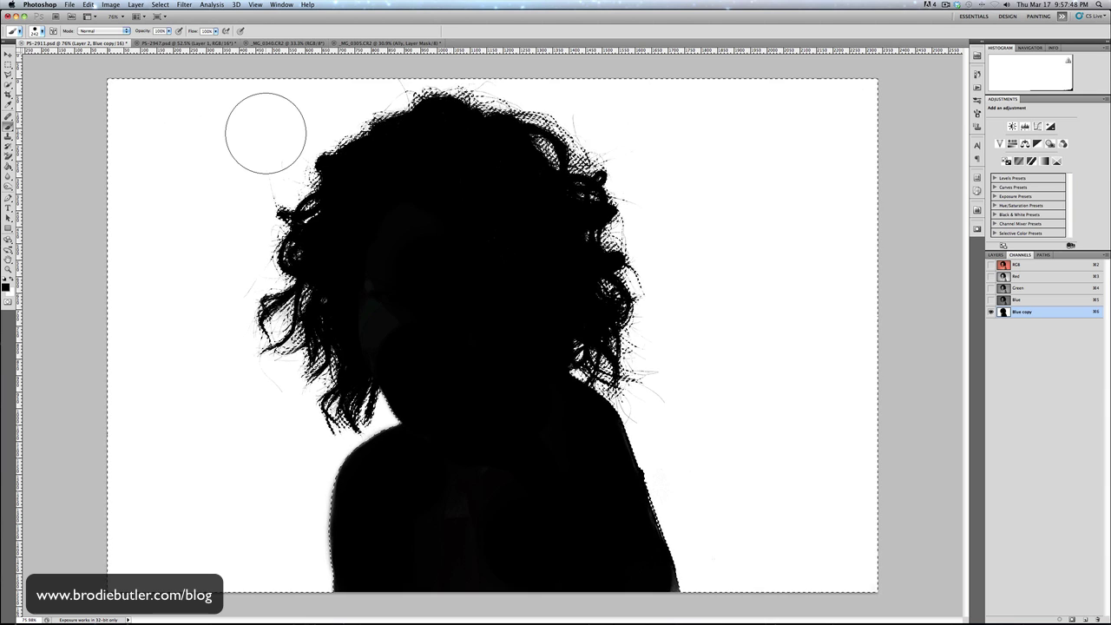
- Show the full-colour RGB composite, return to the layers, and add a layer mask to Layer 2 from the active selection
left_click(164, 6)
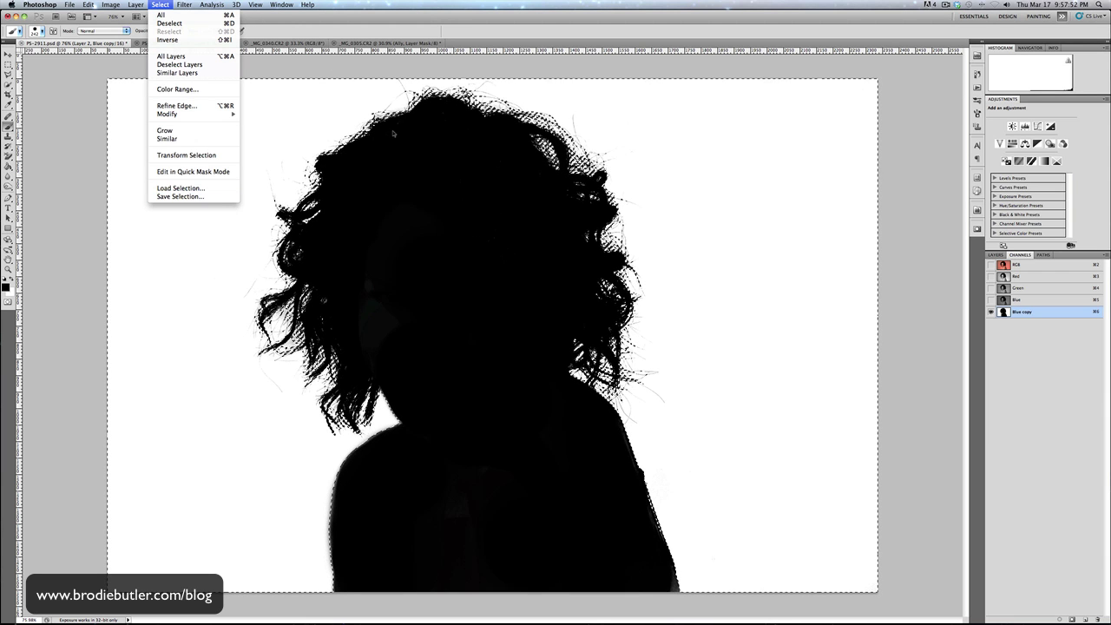
left_click(314, 17)
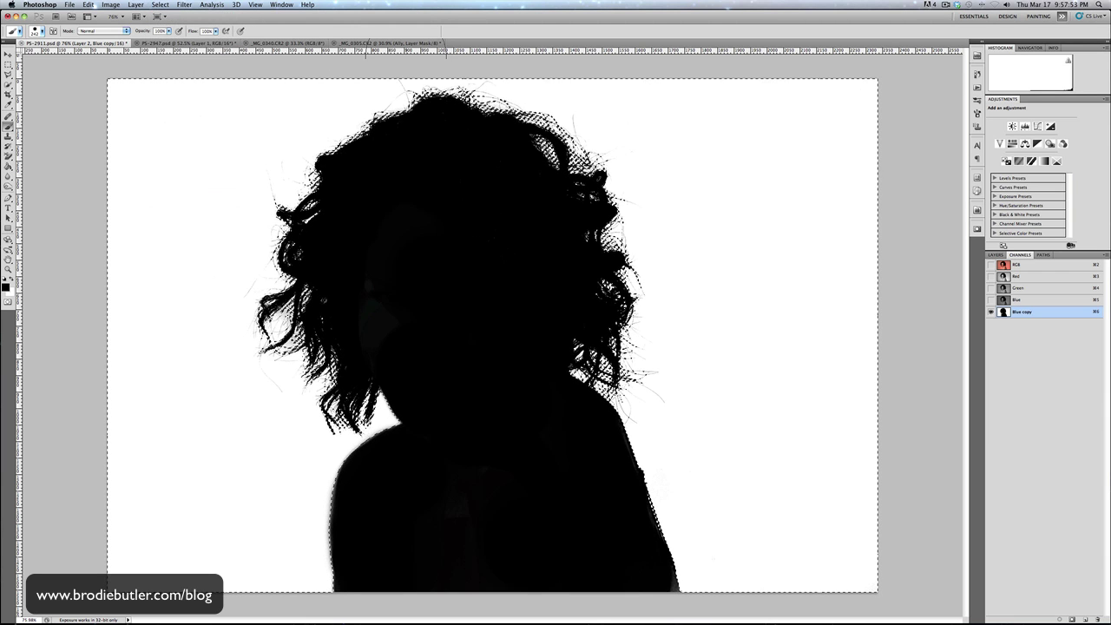
left_click(991, 267)
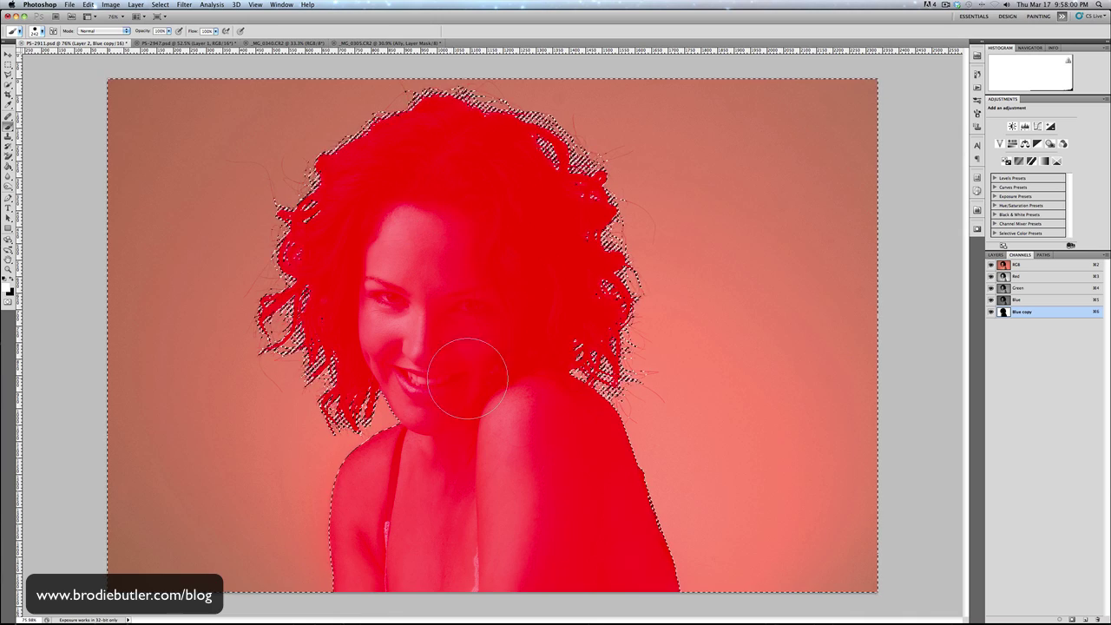
left_click(993, 254)
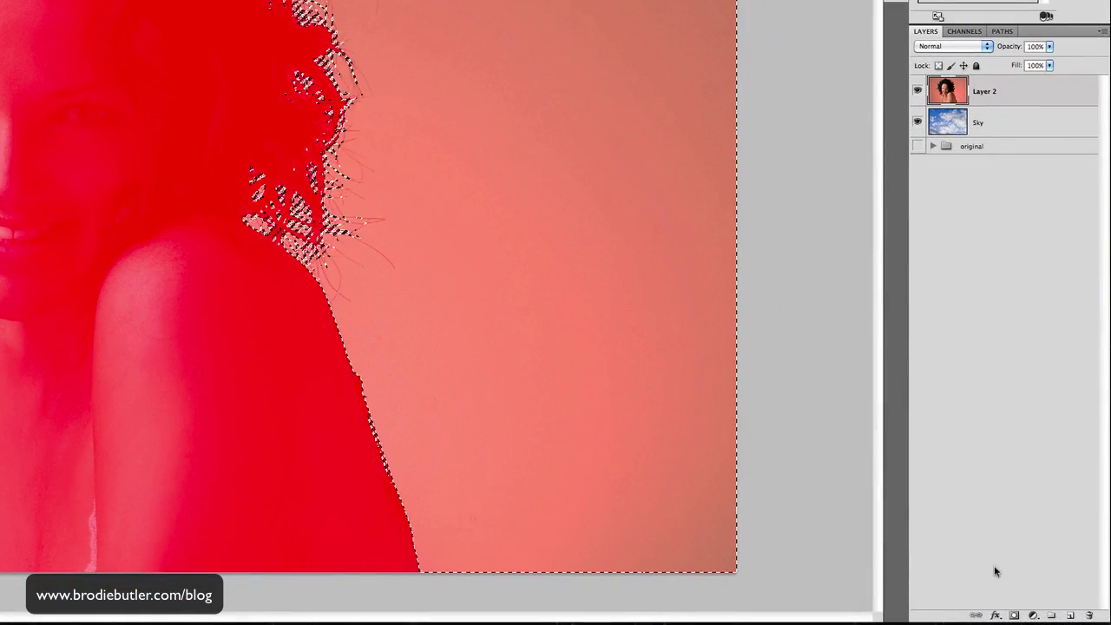
left_click(1015, 615)
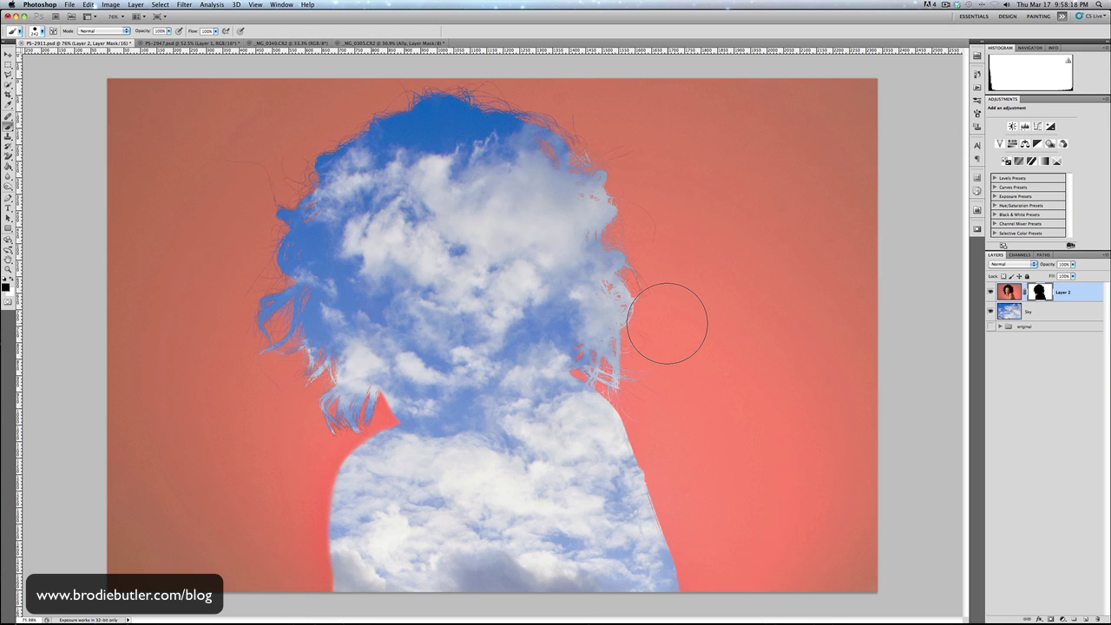
- Invert Layer 2's mask to reveal the woman against the sky, and inspect the mask on its own
left_click(666, 323)
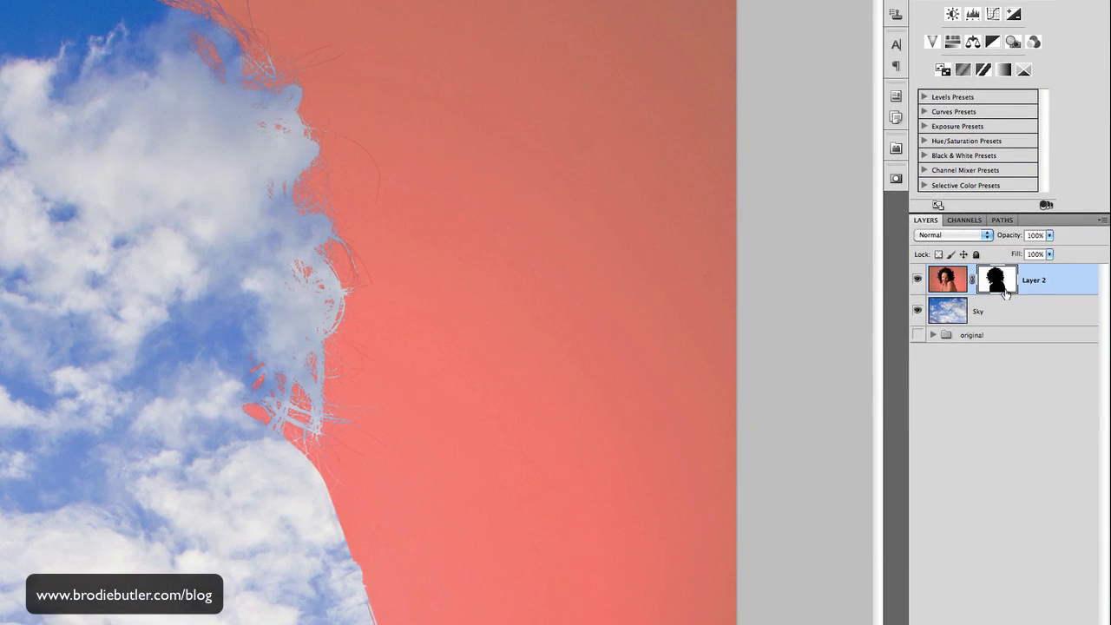
key("ctrl+i")
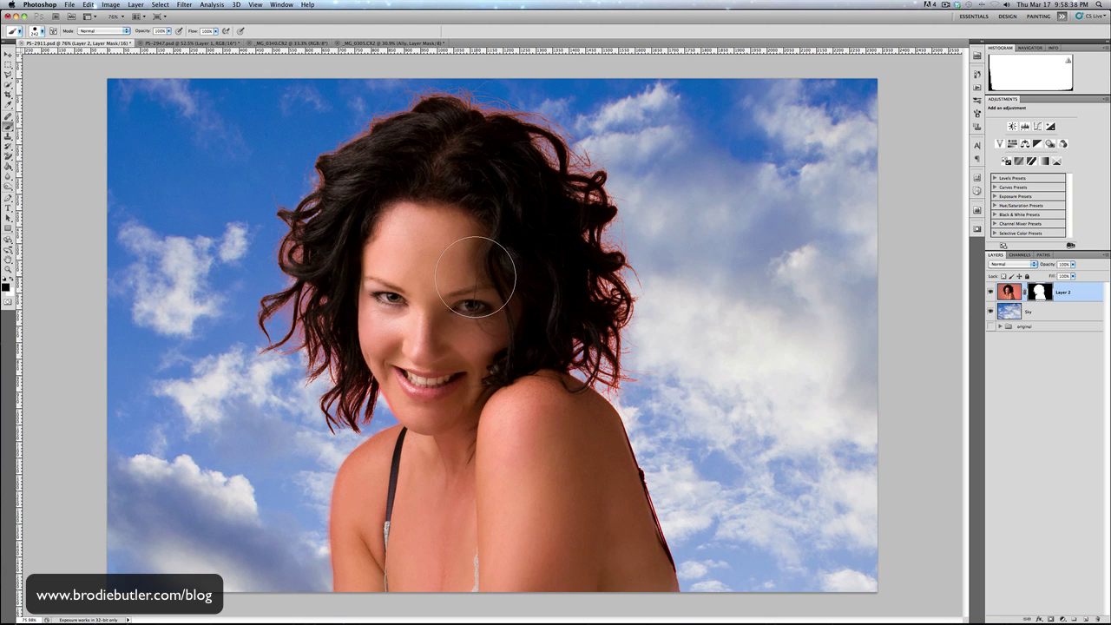
left_click(1040, 292, "alt")
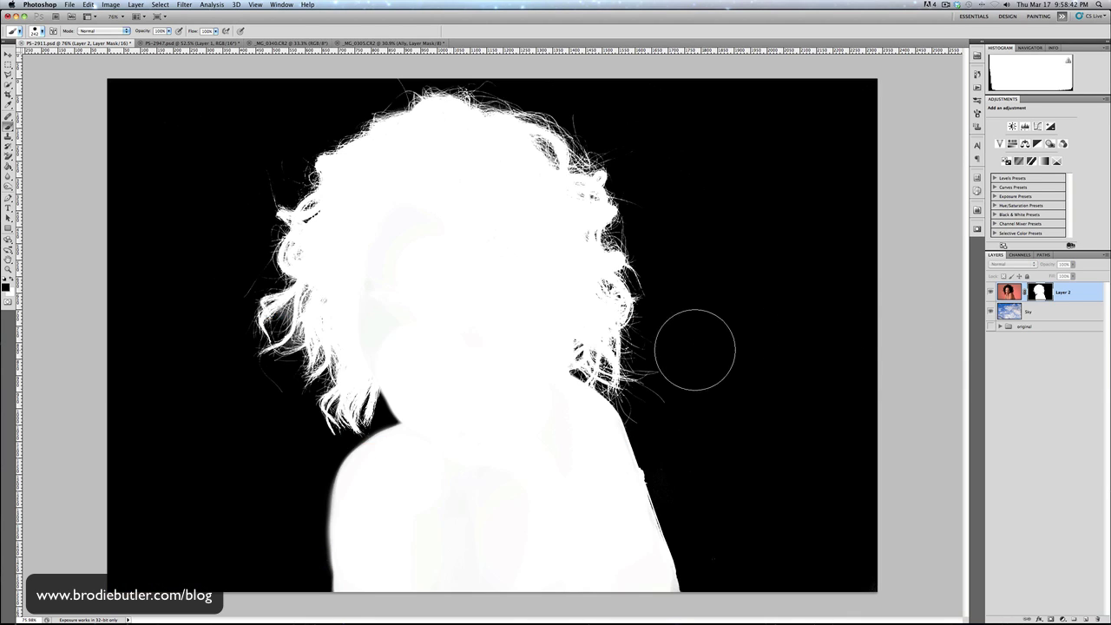
key("super+2")
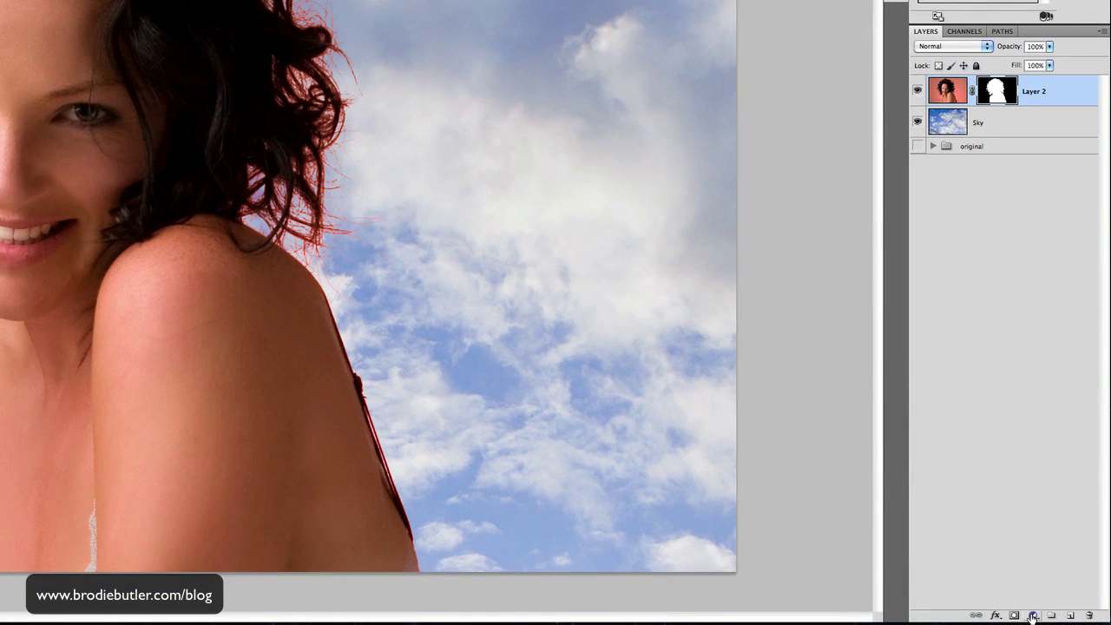
- Add a Hue/Saturation adjustment layer above Layer 2 and set the saturation of the Reds to -68
left_click(1061, 618)
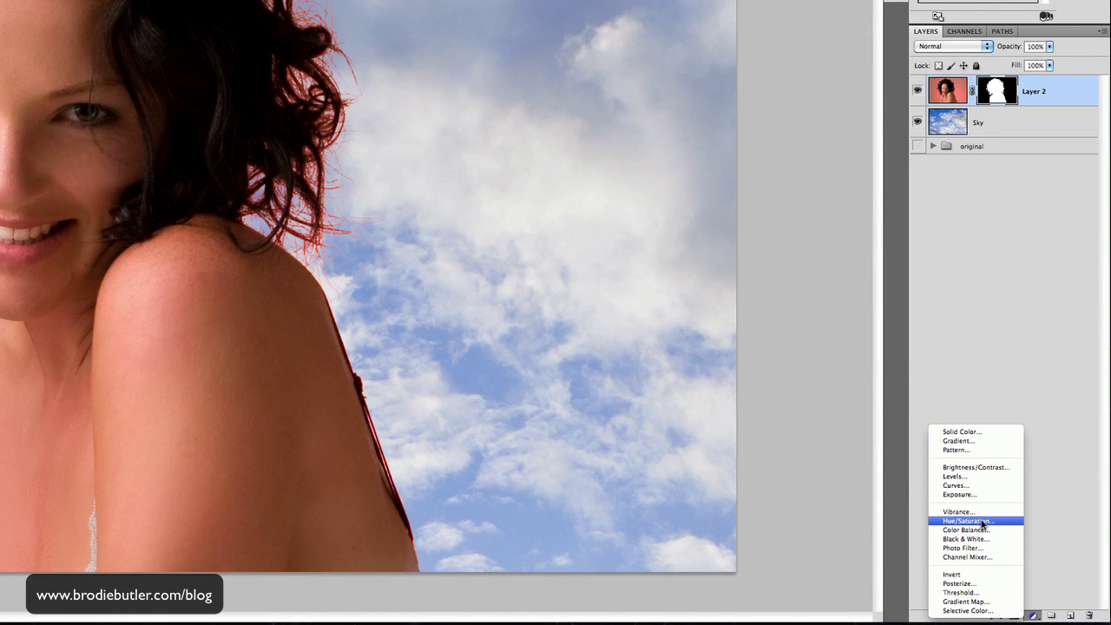
left_click(983, 521)
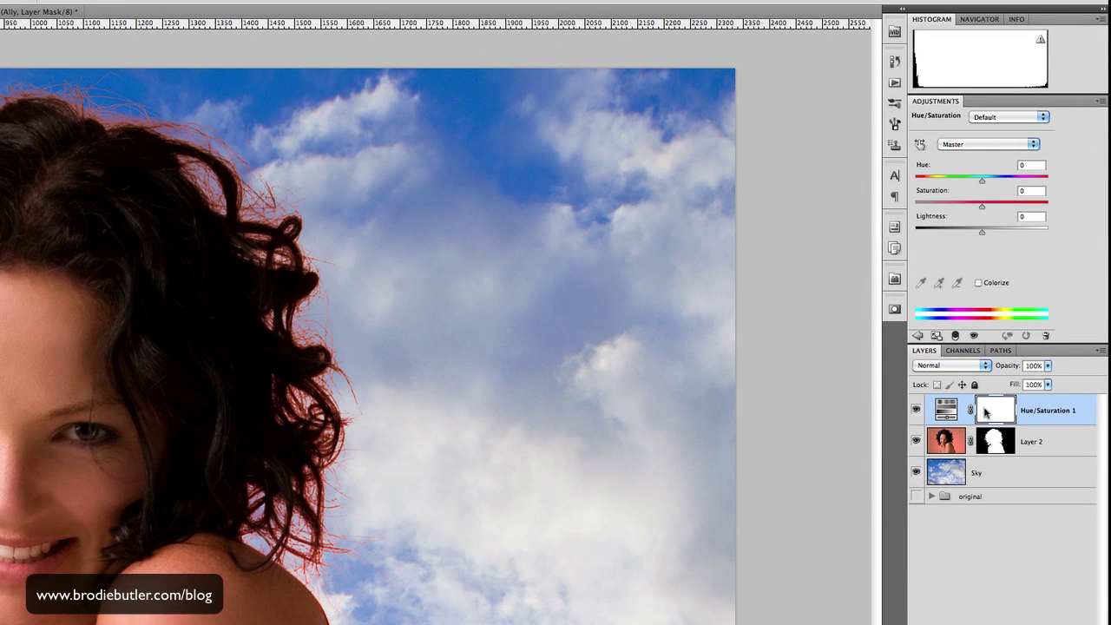
left_click(957, 147)
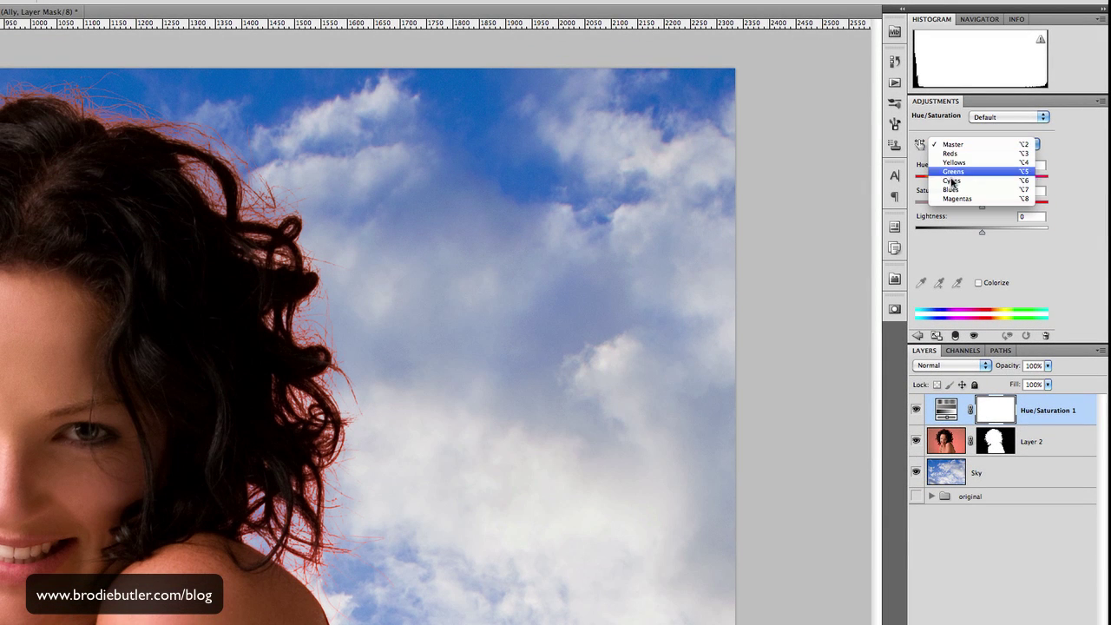
left_click(950, 154)
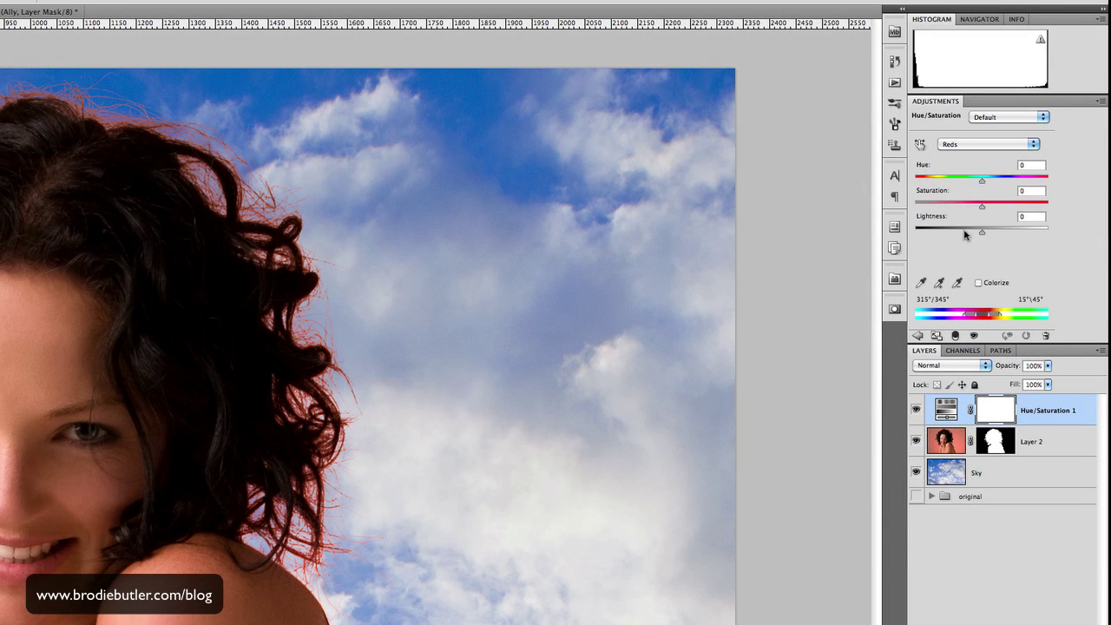
left_click_drag(981, 207, 936, 210)
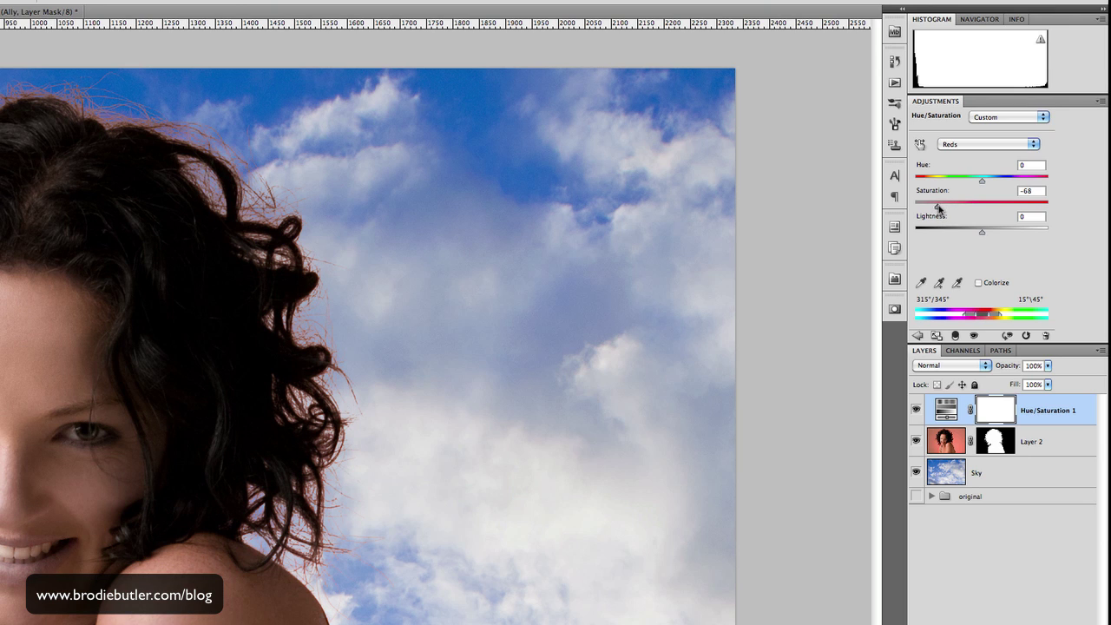
- Reduce the saturation of the Magentas, and adjust the Reds to saturation -75 and lightness -42
left_click(960, 147)
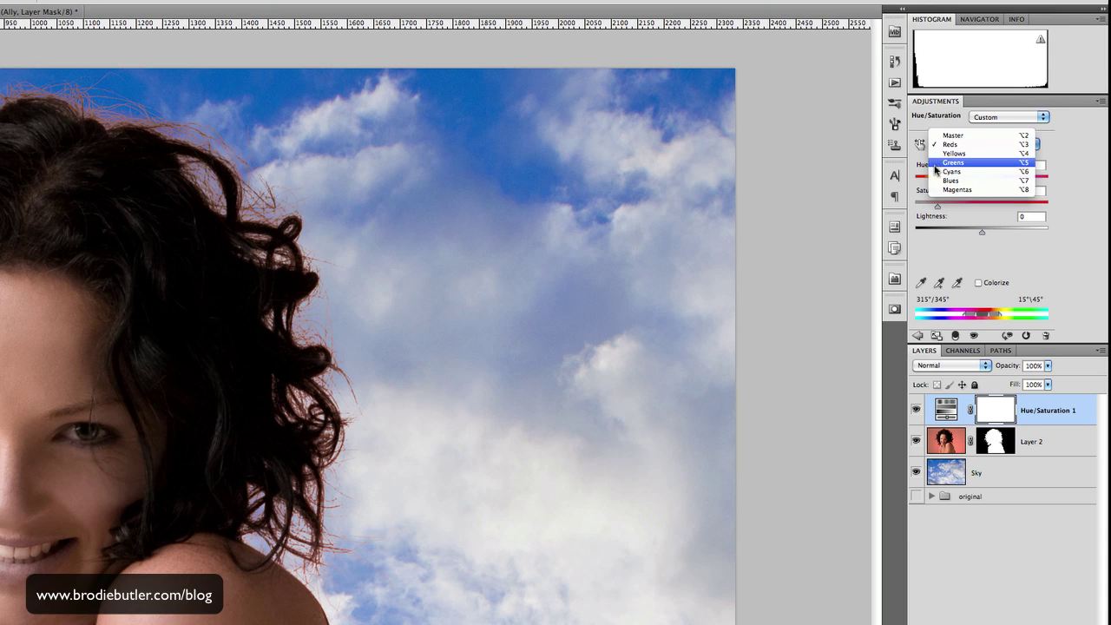
left_click(940, 192)
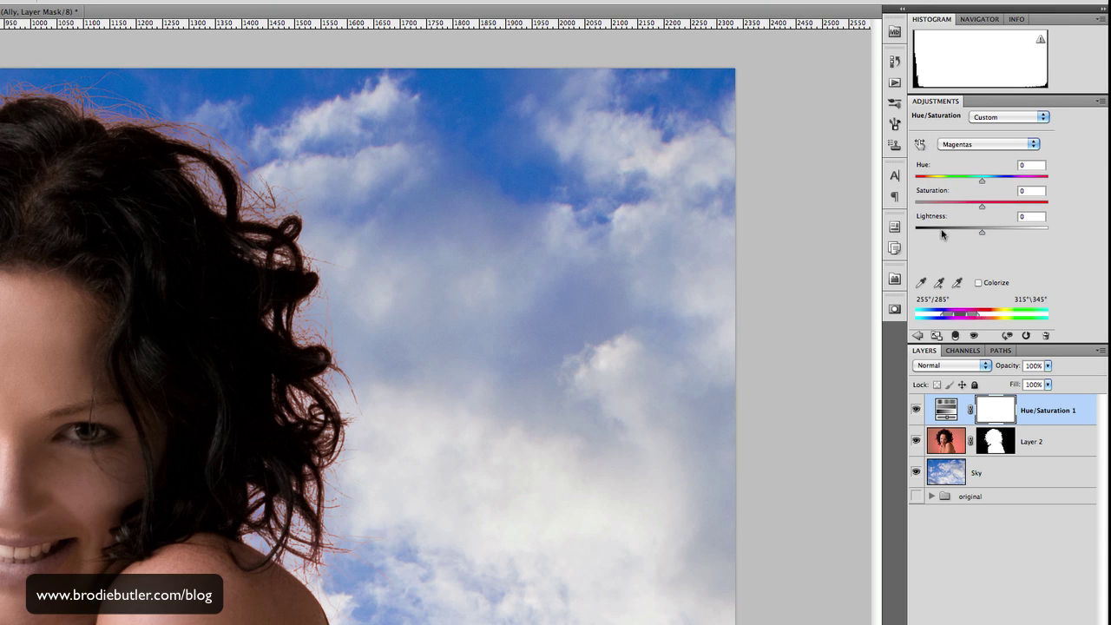
left_click_drag(983, 209, 954, 234)
key("alt+3")
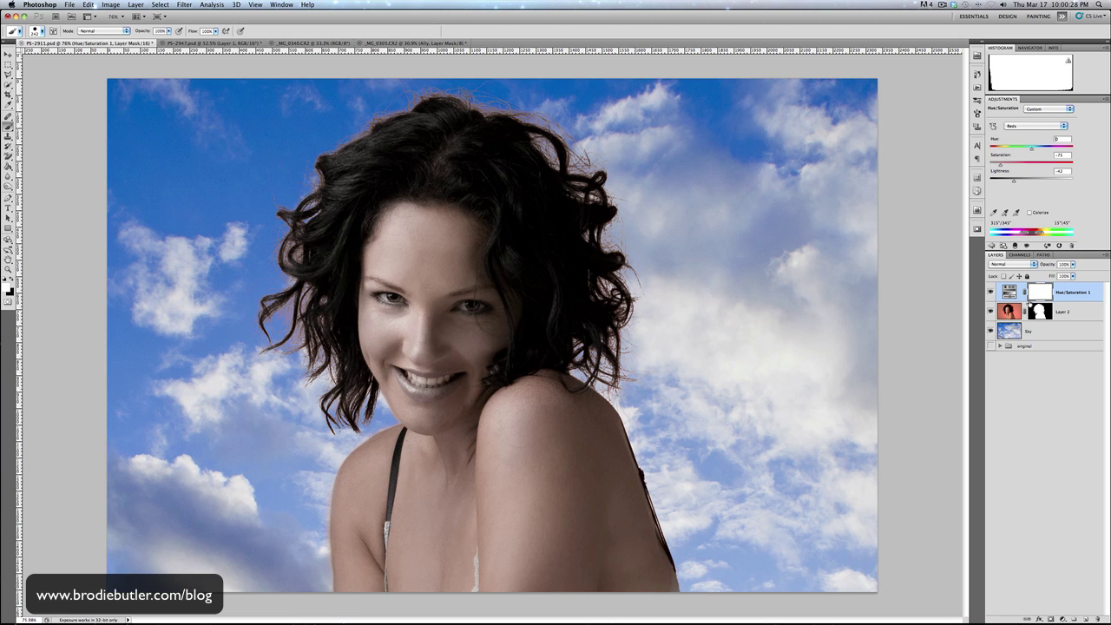
- Invert the Hue/Saturation layer's mask to black to hide the colour adjustment
left_click(630, 332)
left_click(1045, 293)
key("super+i")
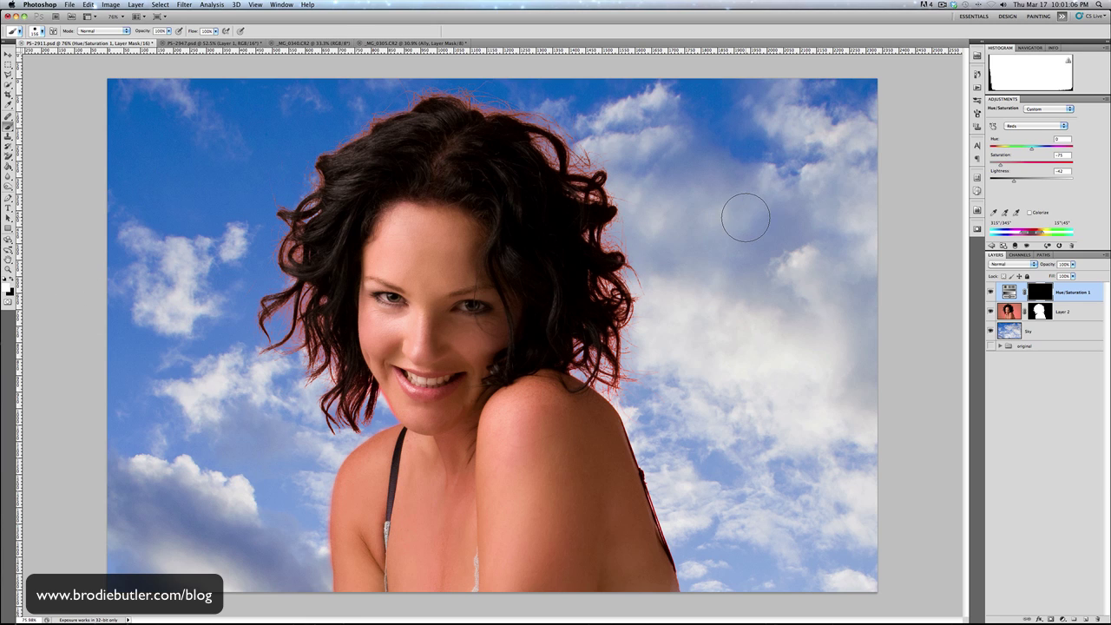
- Paint white on the Hue/Saturation mask along the outer curls on both sides and over the top of the hair to neutralise the red fringe
left_click(596, 223)
mouse_move(595, 246)
left_mouse_down()
mouse_move(611, 308)
mouse_move(618, 284)
mouse_move(609, 373)
mouse_move(623, 369)
mouse_move(593, 356)
mouse_move(581, 308)
mouse_move(594, 248)
mouse_move(604, 270)
mouse_move(573, 192)
mouse_move(579, 175)
mouse_move(513, 101)
mouse_move(407, 118)
left_mouse_up()
left_click(533, 136)
left_click_drag(362, 392, 360, 379)
left_click_drag(351, 364, 306, 250)
- Retouch Layer 2's mask with a small black brush among the loose curls on the image's left side, and check the whole composite
key("z")
left_click_drag(544, 327, 524, 394)
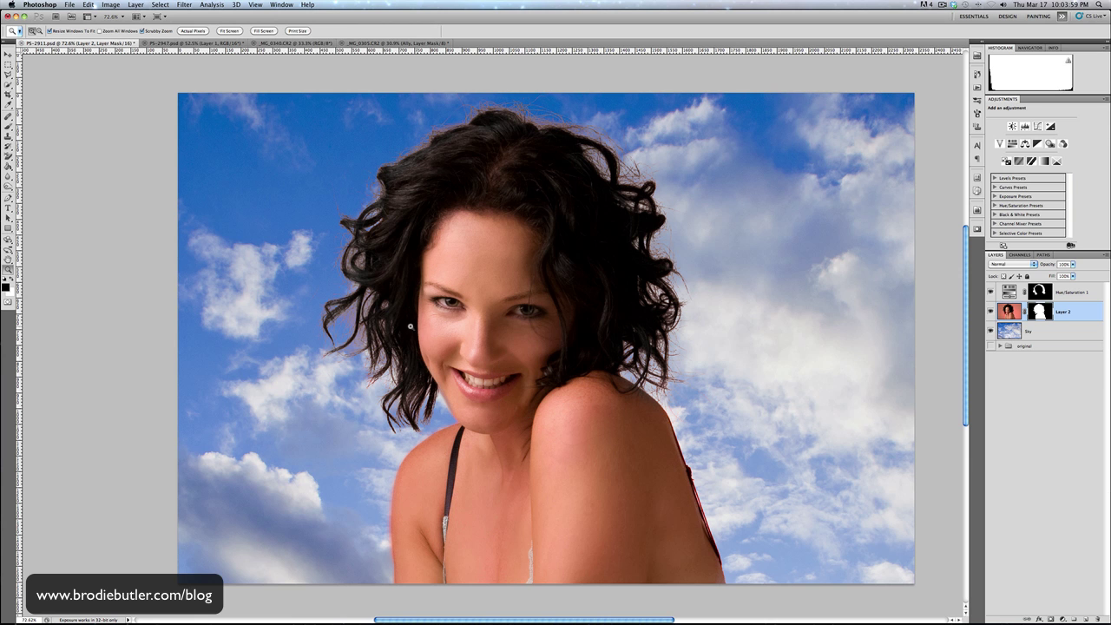
left_click_drag(358, 315, 369, 322)
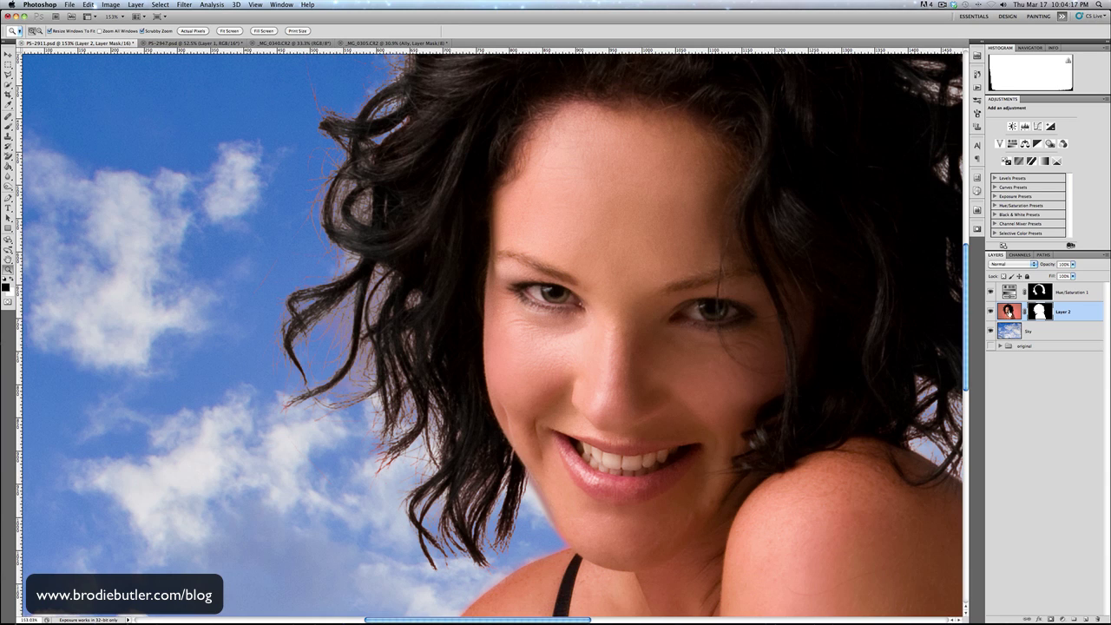
left_click(1010, 312)
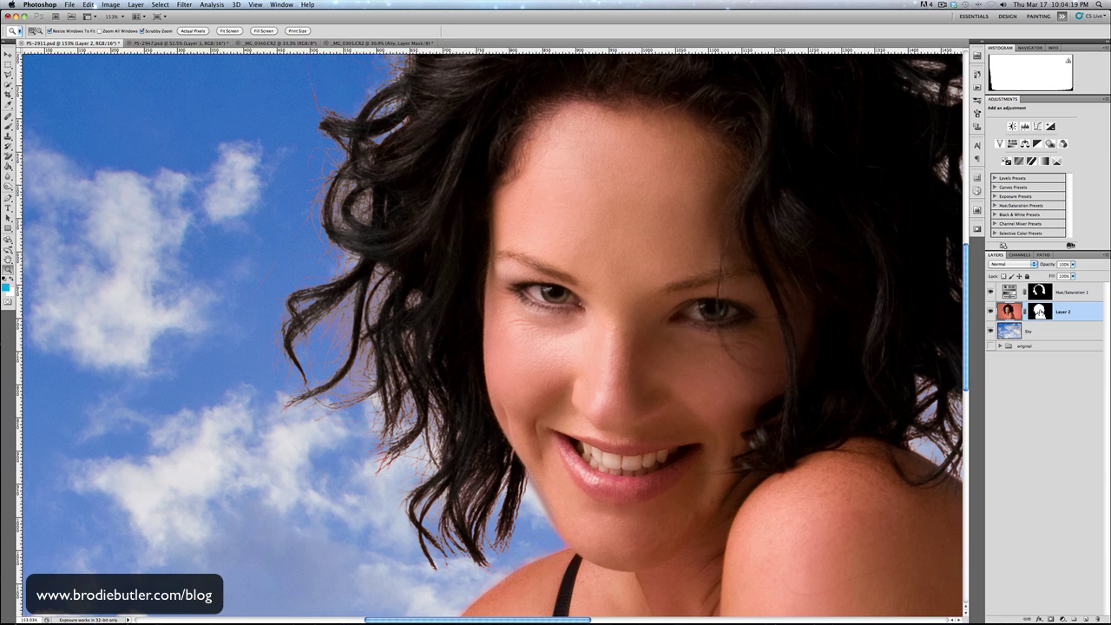
left_click(1039, 310)
key("b")
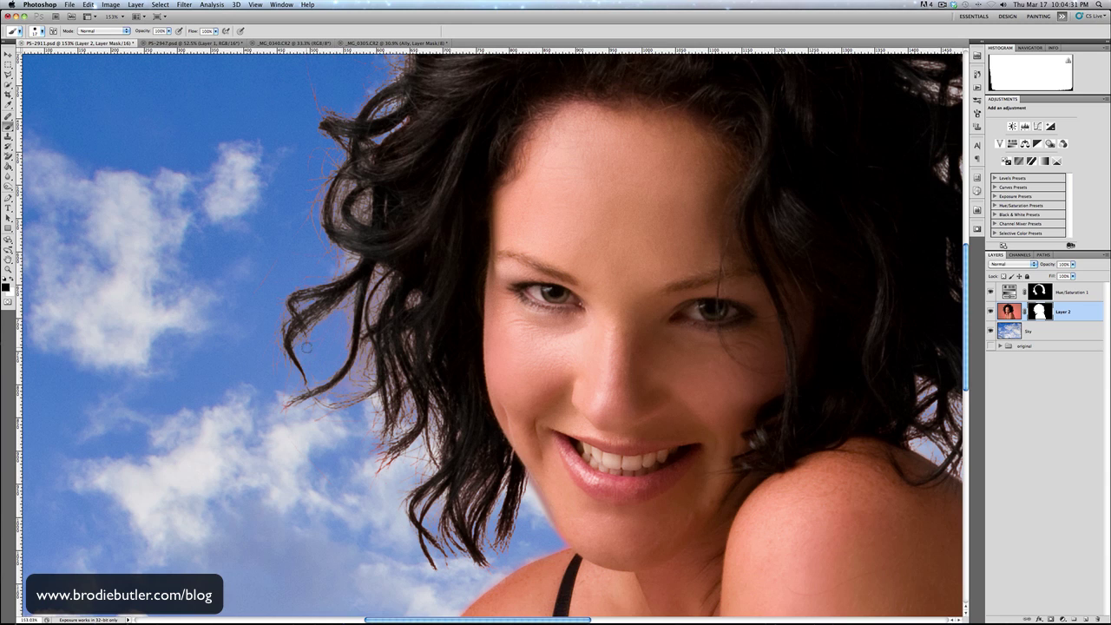
key("x")
key("x")
left_click(345, 327)
key("z")
left_click_drag(564, 360, 508, 362)
left_click_drag(587, 366, 562, 372)
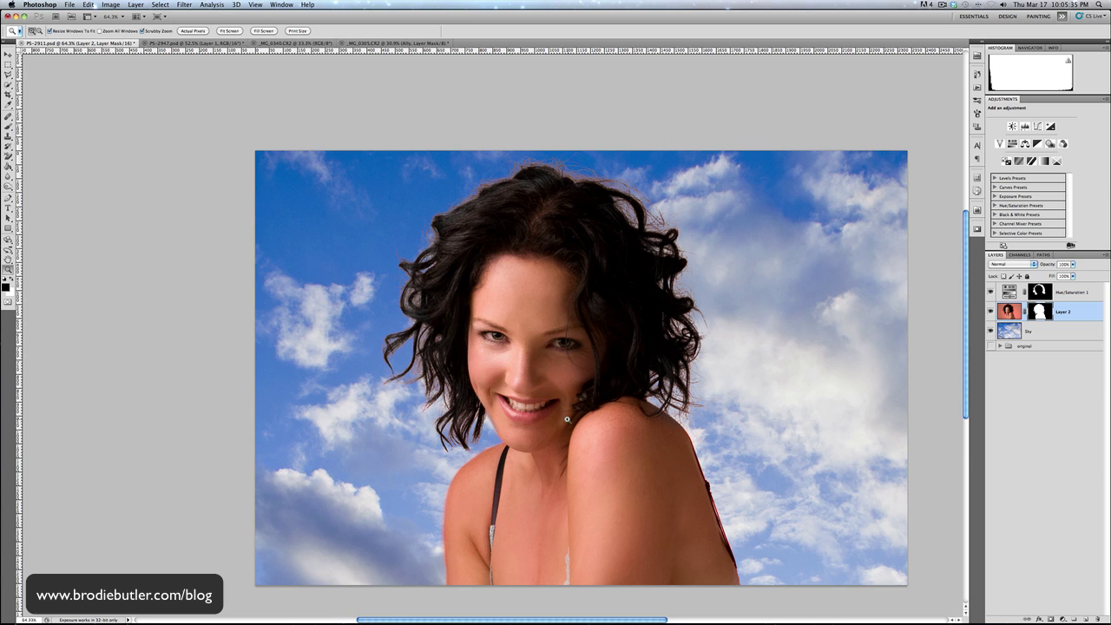
scroll(551, 429, "down", 2)
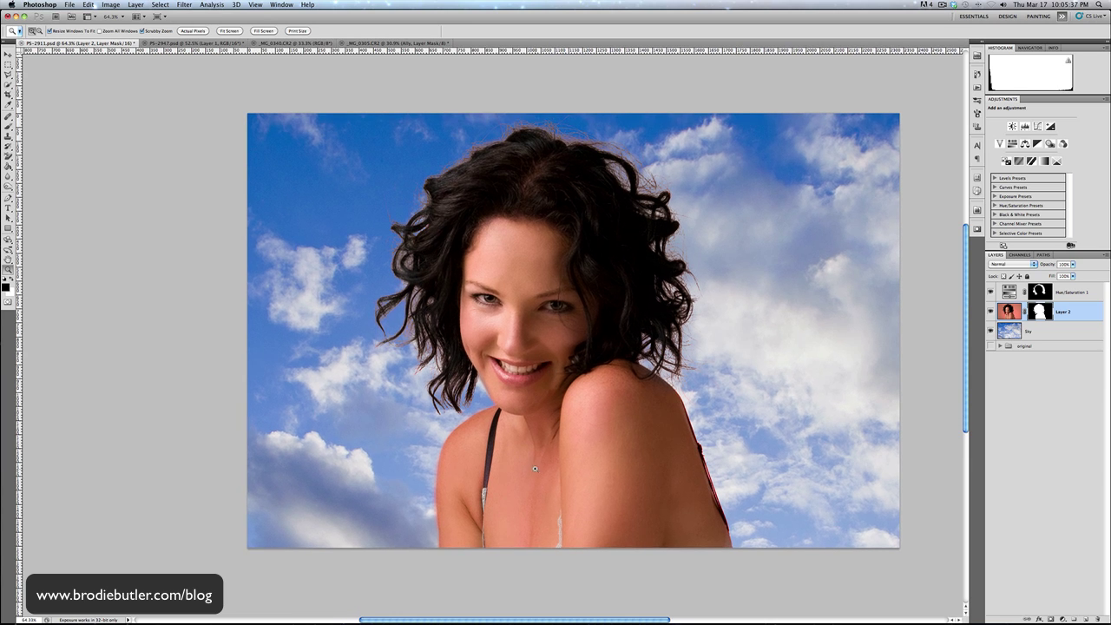